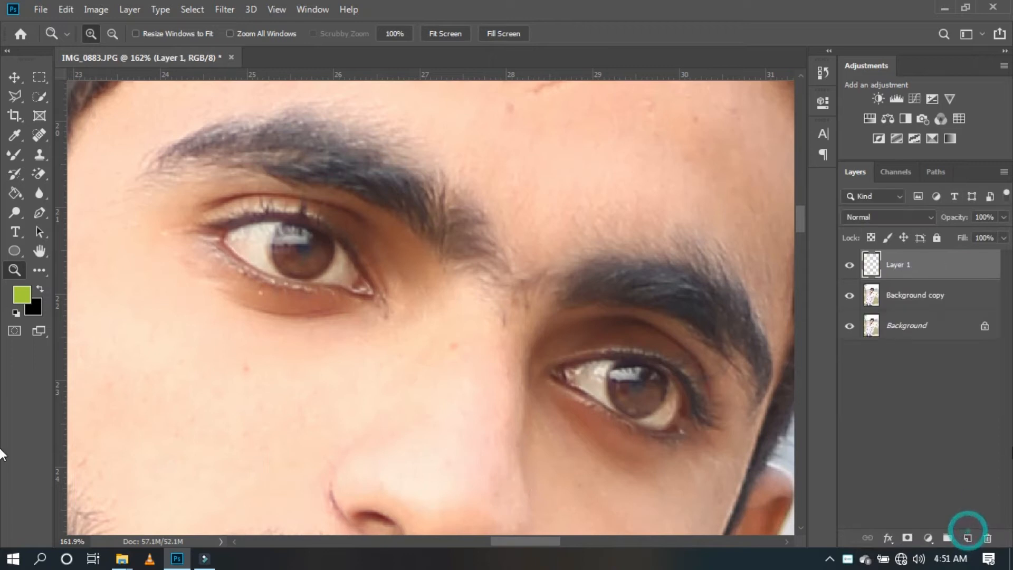
Step: Delete the empty Layer 1 above the Background copy
right_click(898, 262)
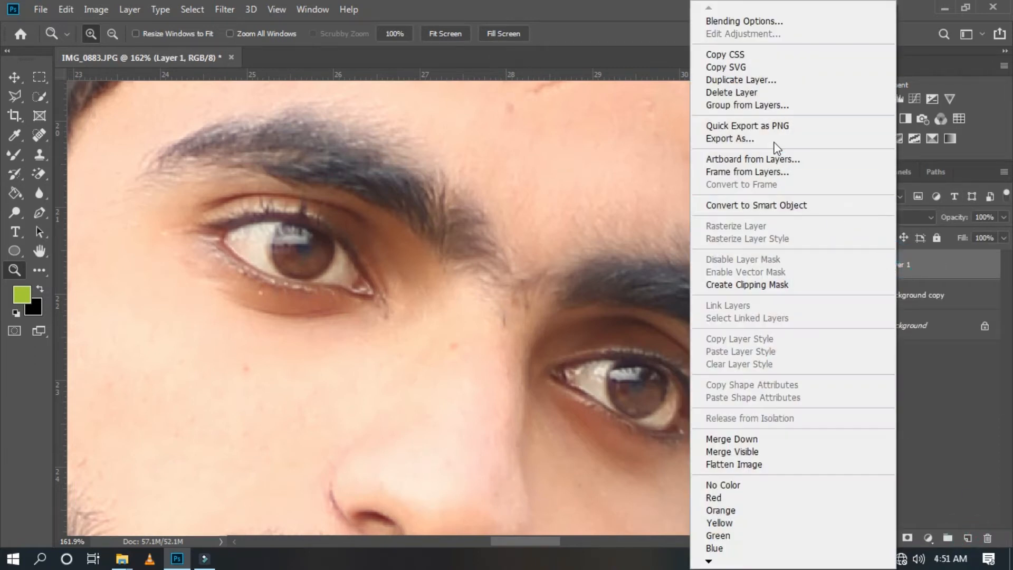
left_click(752, 96)
key("ctrl+minus")
key("ctrl+minus")
key("ctrl+minus")
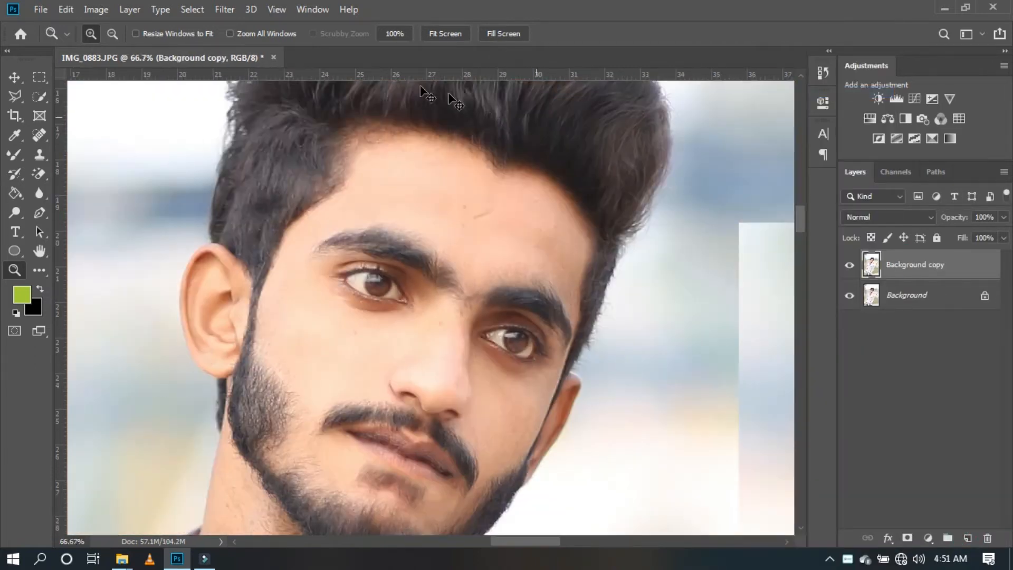
Step: Apply the Imagenomic Noiseware filter to the Background copy with the Full (stronger noise) preset
left_click(224, 9)
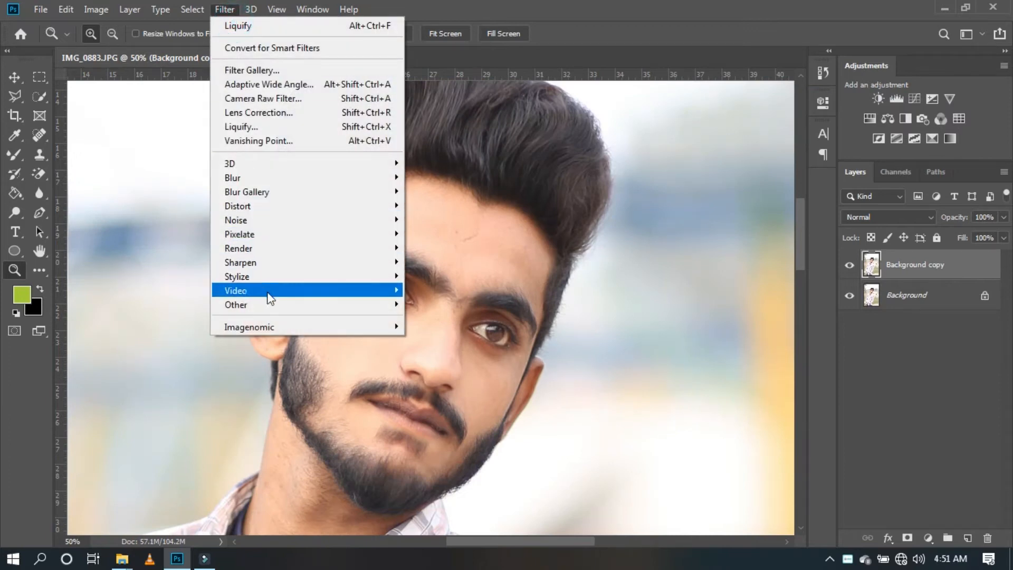
mouse_move(391, 329)
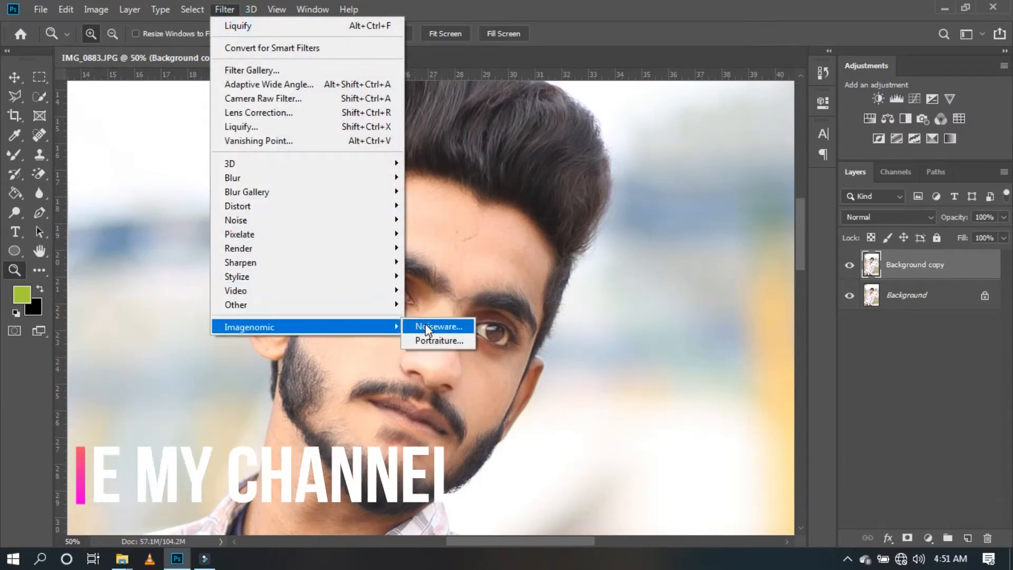
left_click(426, 325)
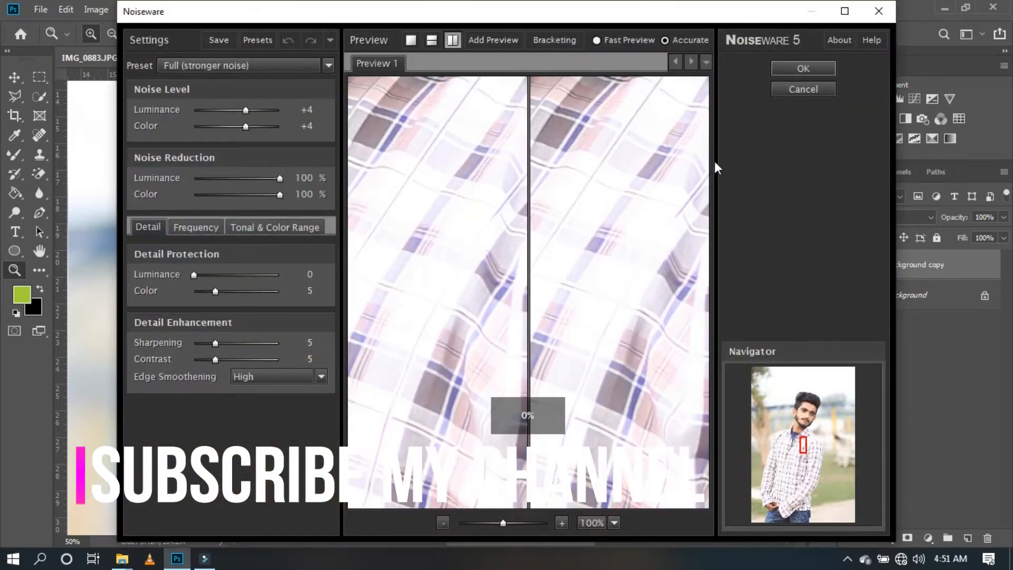
left_click_drag(637, 334, 644, 374)
left_click(789, 71)
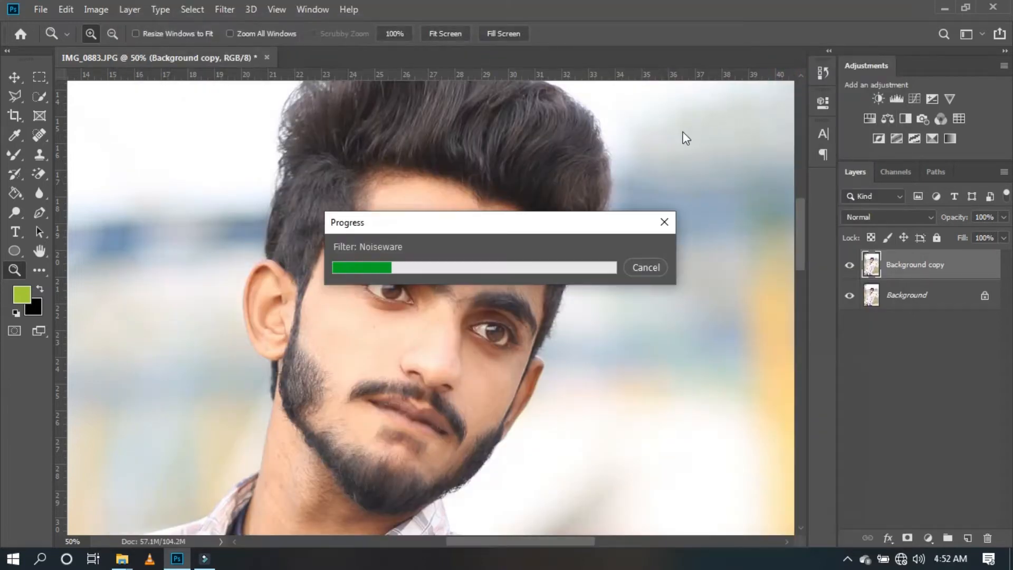
Step: Apply the Imagenomic Portraiture filter to the Background copy with the Default preset, checking the face in the preview
left_click(227, 9)
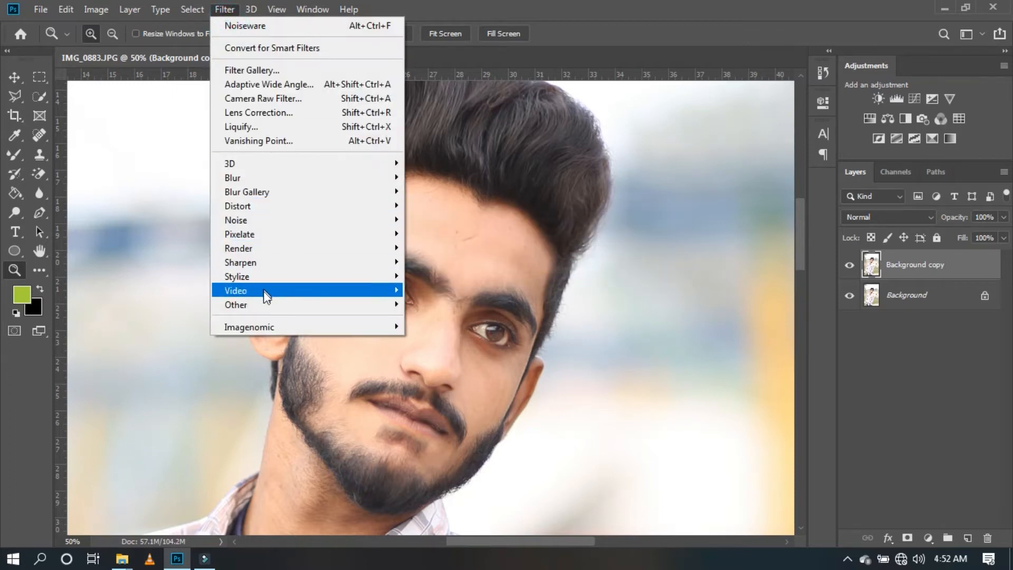
mouse_move(274, 327)
left_click(433, 342)
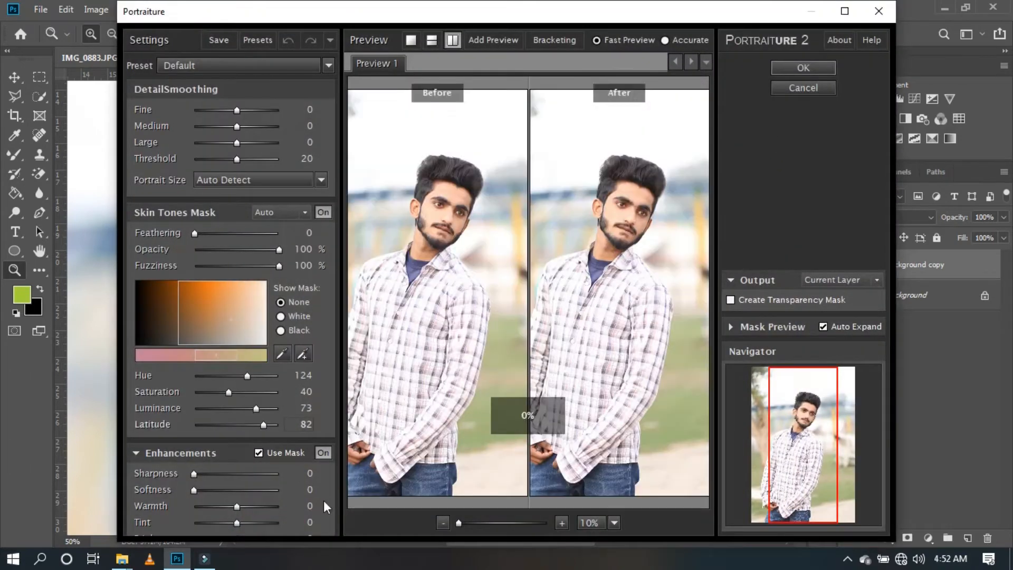
left_click(484, 523)
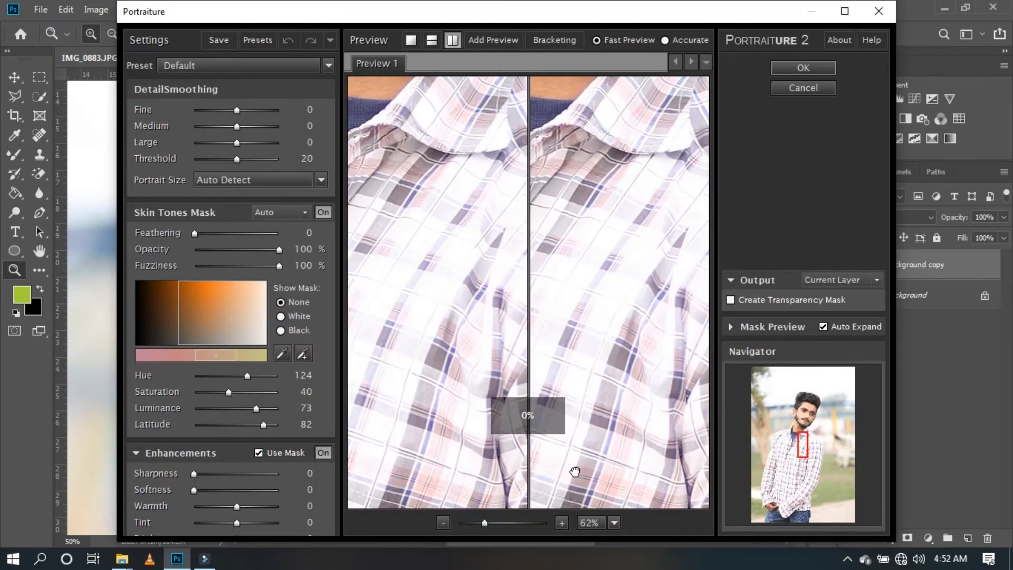
left_click_drag(583, 221, 588, 396)
left_click_drag(594, 306, 607, 395)
left_click_drag(591, 283, 612, 407)
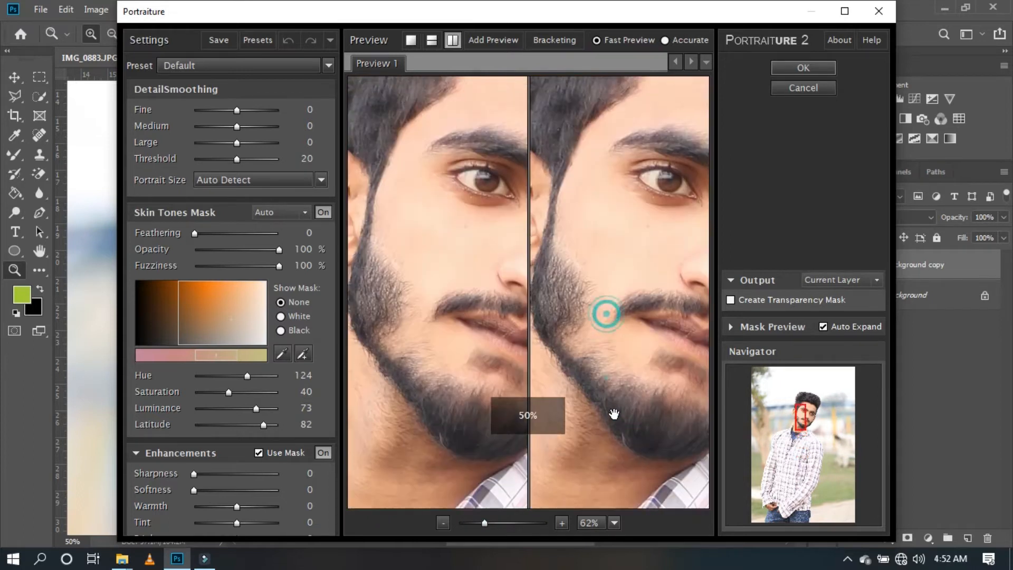
left_click_drag(609, 332, 604, 283)
left_click(781, 68)
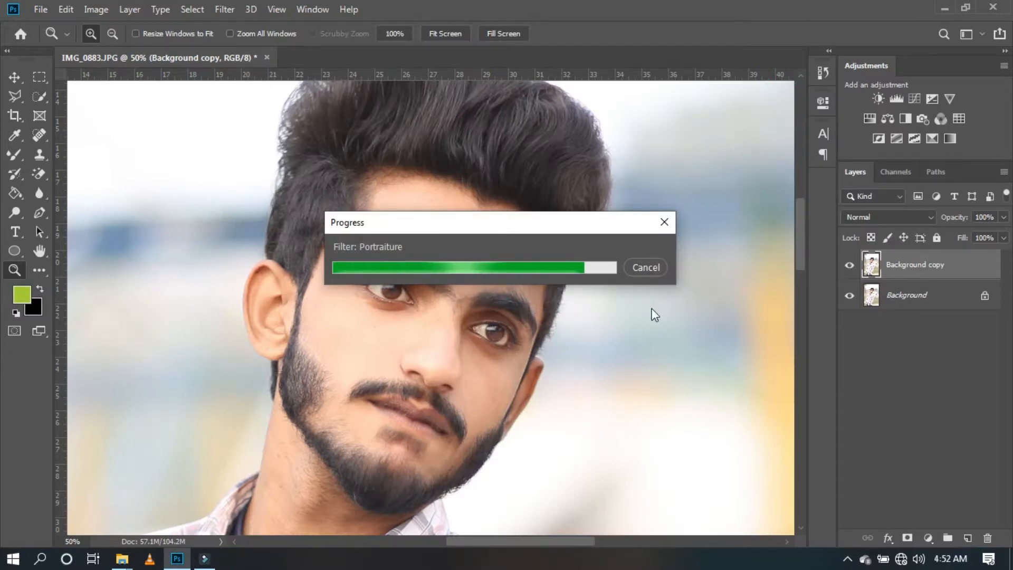
Step: Compare the filtered skin with the original, merge the Background copy down, and duplicate the merged Background layer
left_click_drag(424, 218, 509, 307)
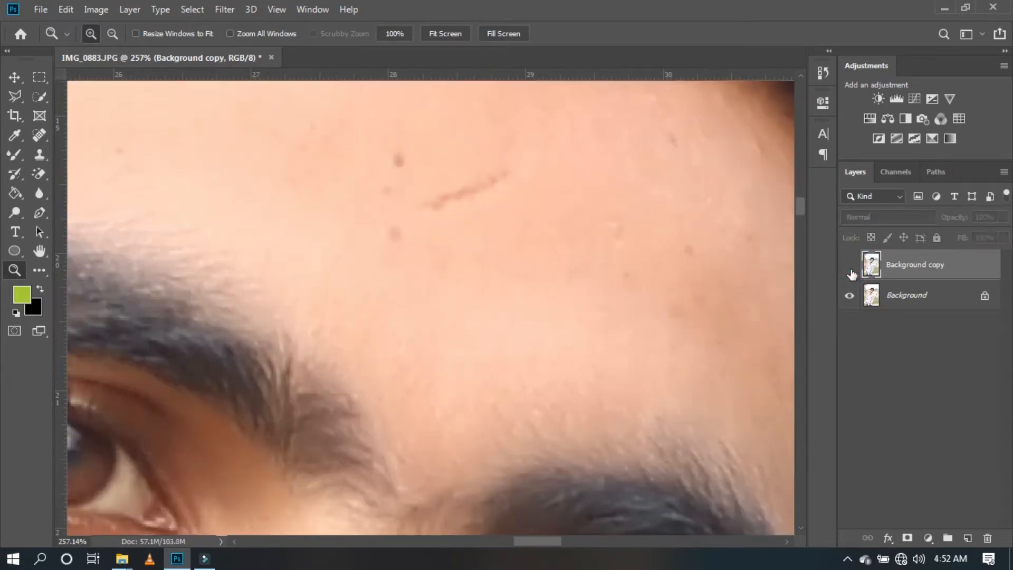
right_click(919, 266)
left_click(790, 439)
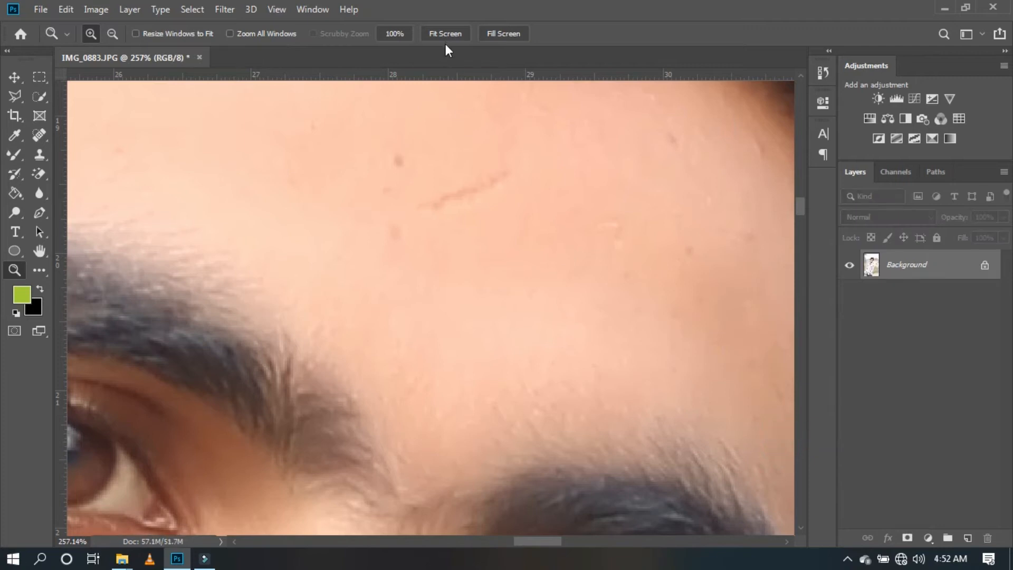
left_click(446, 34)
left_click_drag(995, 265, 958, 517)
left_click_drag(937, 333, 968, 538)
Step: Open the Background copy in the Camera Raw Filter and set Highlights to -99, Whites to -6, Blacks to -38 and Shadows to -16
left_click(224, 9)
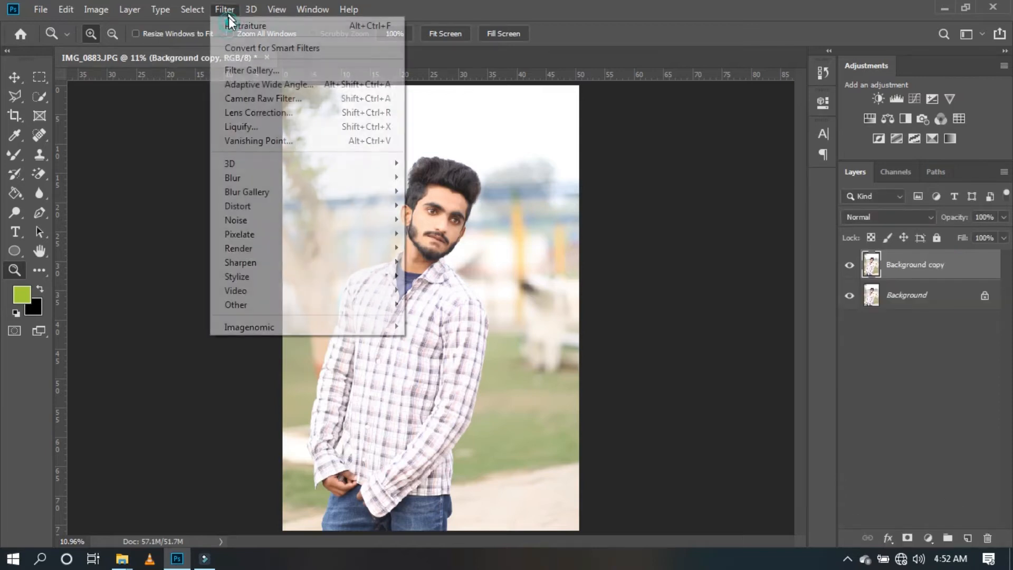
left_click(257, 95)
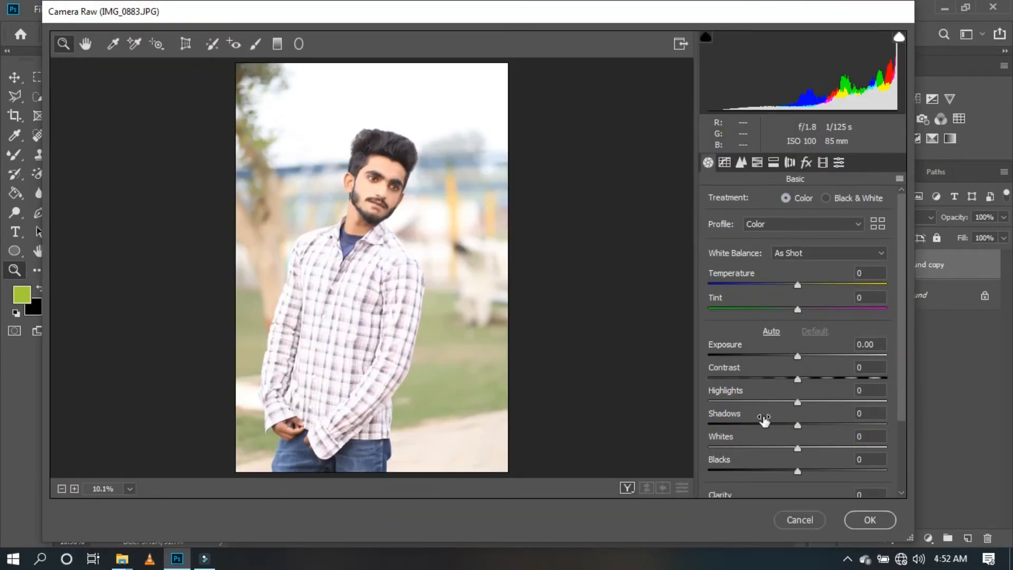
left_click_drag(759, 403, 710, 418)
left_click_drag(769, 449, 762, 469)
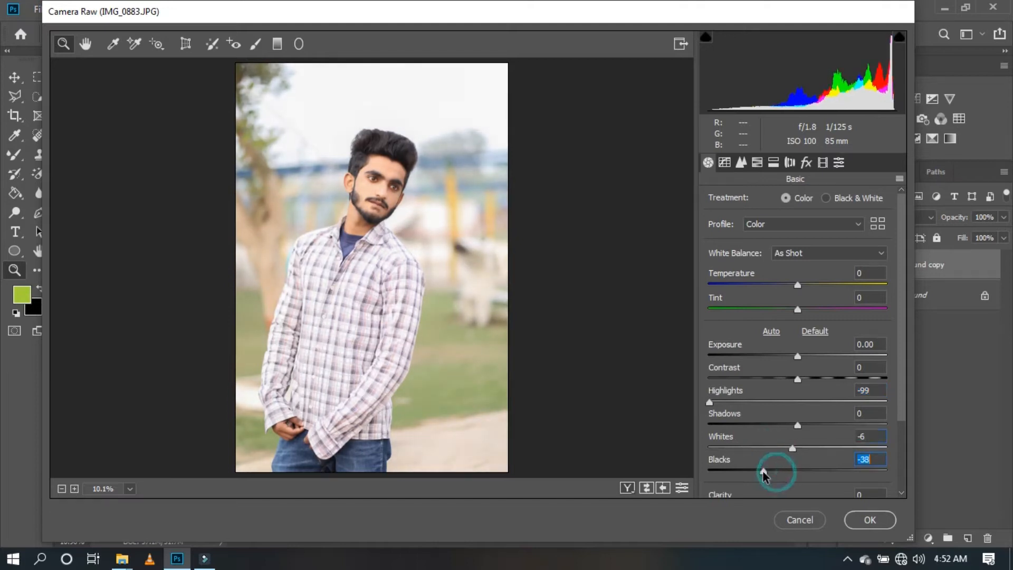
left_click_drag(787, 425, 783, 425)
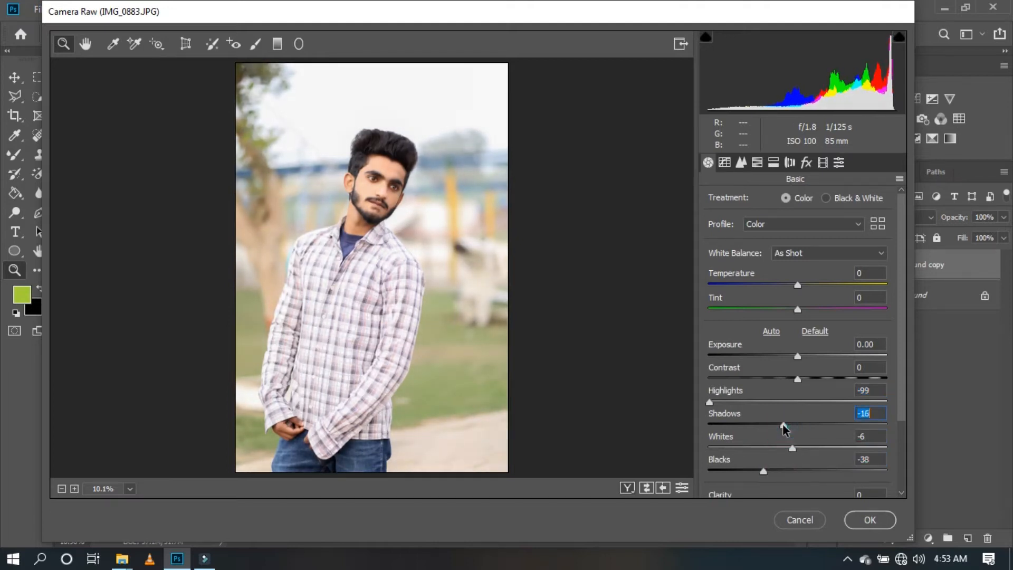
Step: Set the Oranges luminance to +29 and the basic Vibrance to +31
left_click(757, 164)
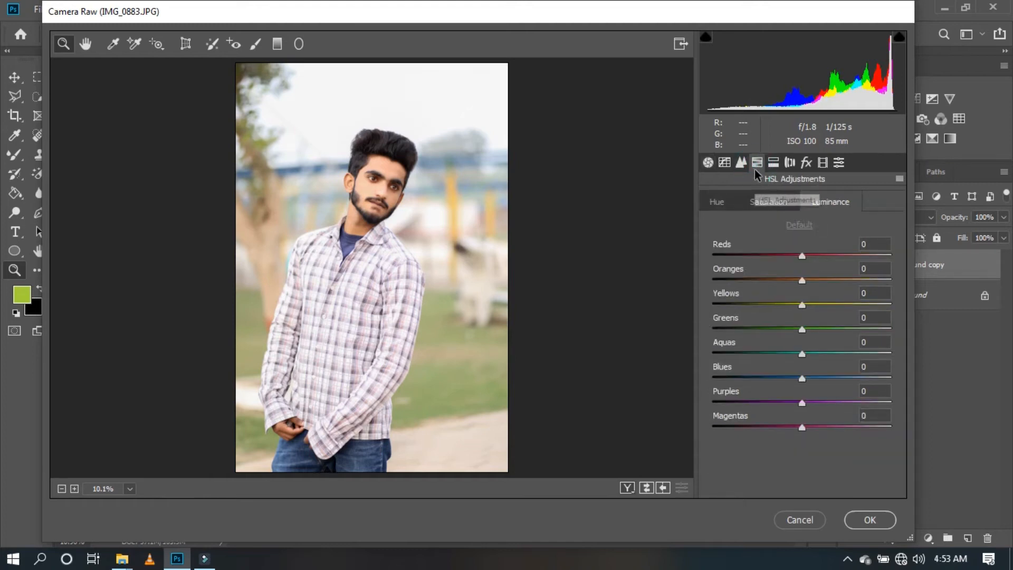
left_click(819, 278)
left_click_drag(824, 280, 827, 280)
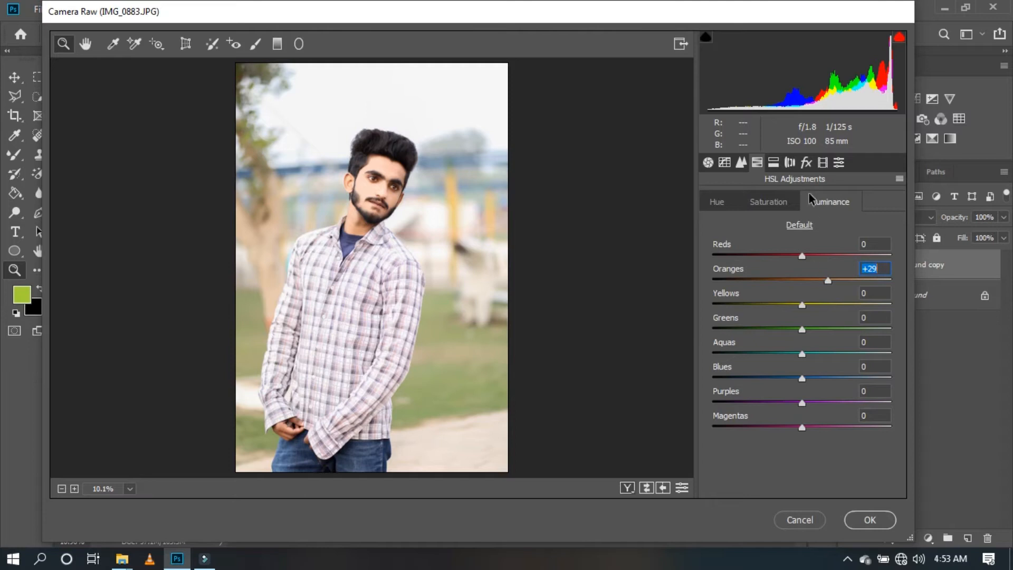
left_click(708, 162)
scroll(797, 444, "down", 3)
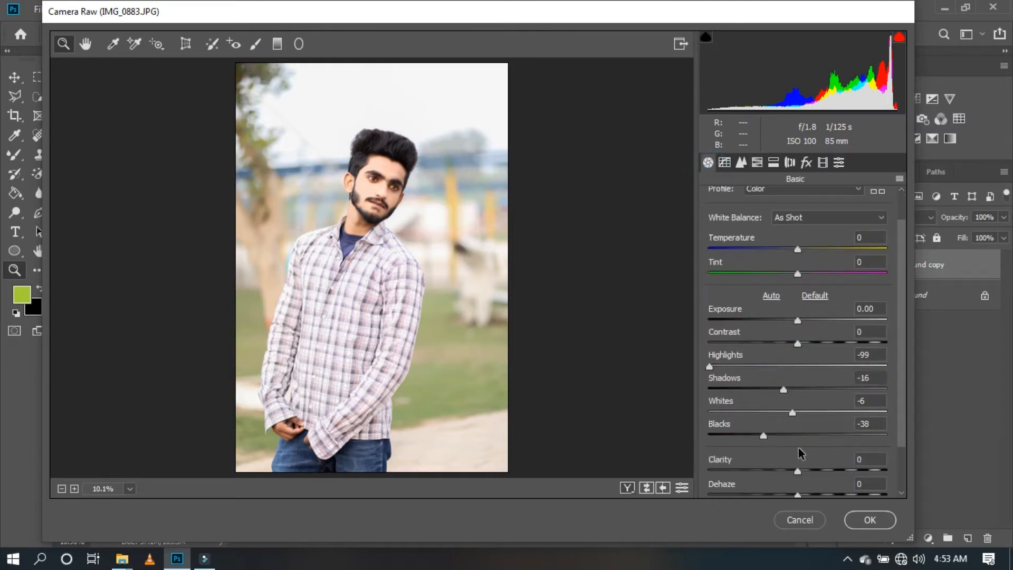
left_click_drag(814, 459, 823, 462)
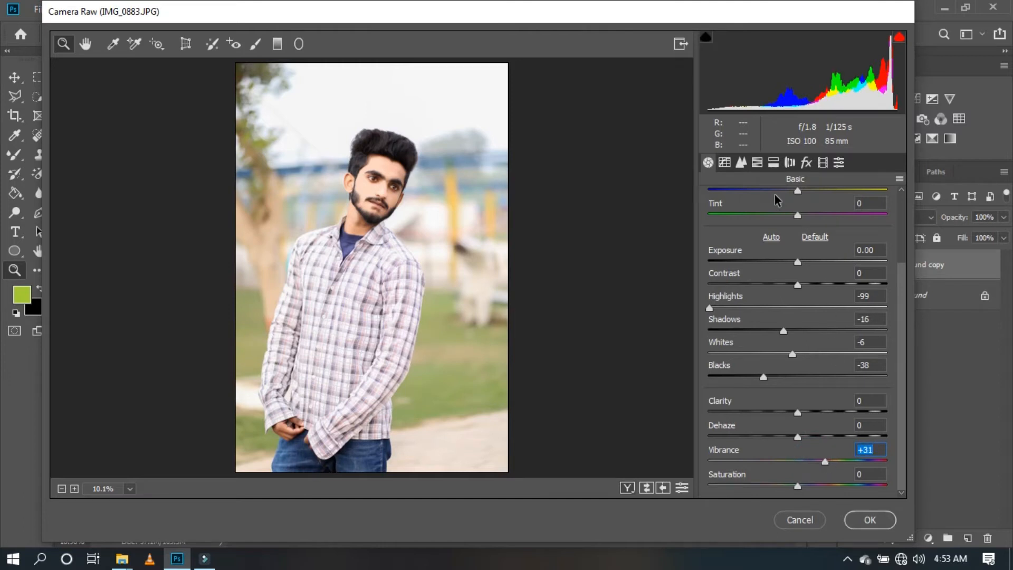
Step: Set the Reds luminance to +18 and the saturation of Yellows to +88, Greens to +89 and Blues to +65
left_click(757, 162)
left_click_drag(808, 252, 828, 260)
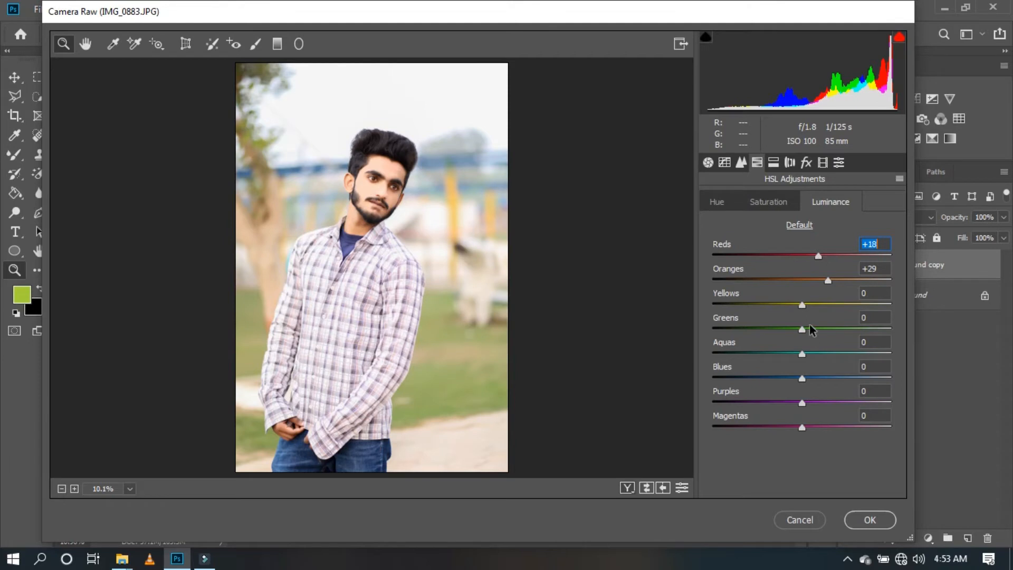
left_click(769, 201)
left_click_drag(825, 304, 870, 329)
left_click(881, 306)
left_click_drag(800, 379, 861, 384)
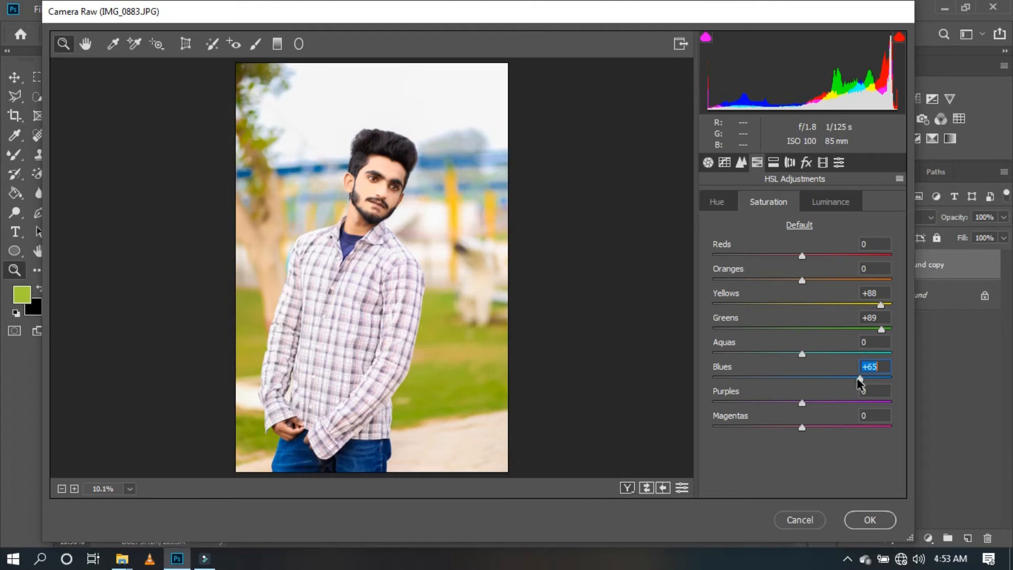
Step: Set the Blues hue to -52, the Aquas luminance to +23 and the Blues luminance to +30
left_click(722, 206)
left_click_drag(781, 380, 763, 375)
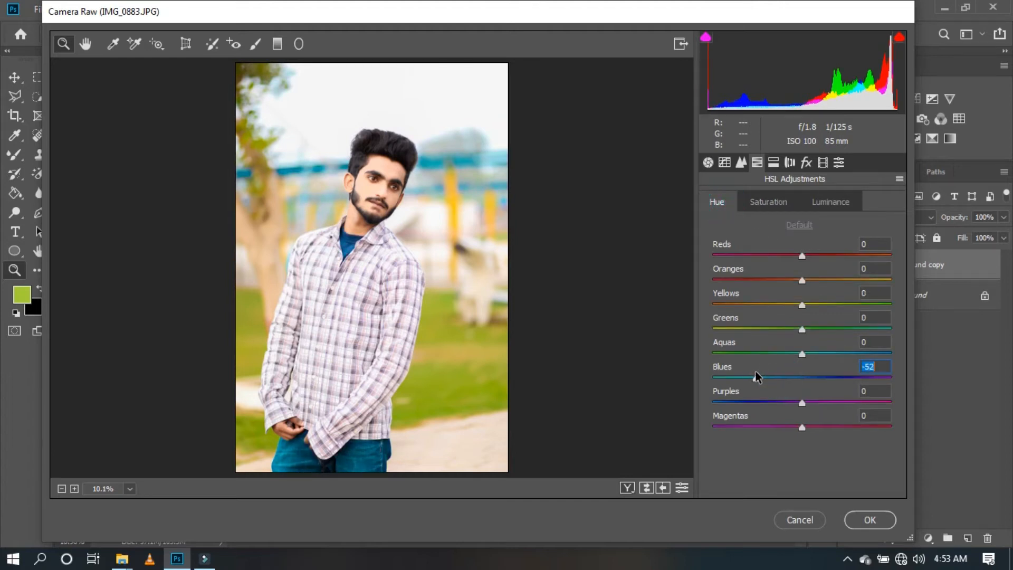
left_click(822, 213)
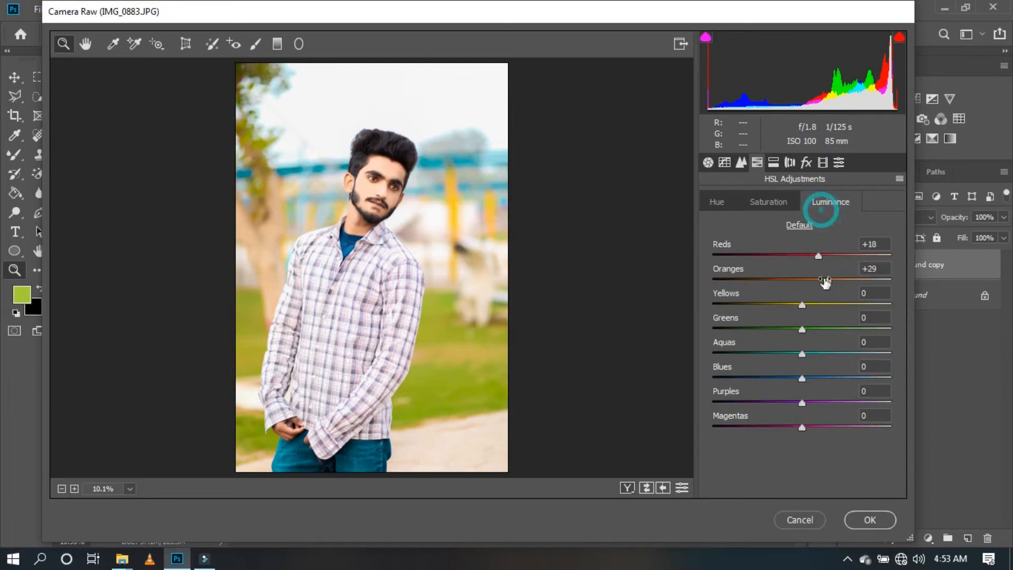
left_click(822, 354)
left_click(831, 377)
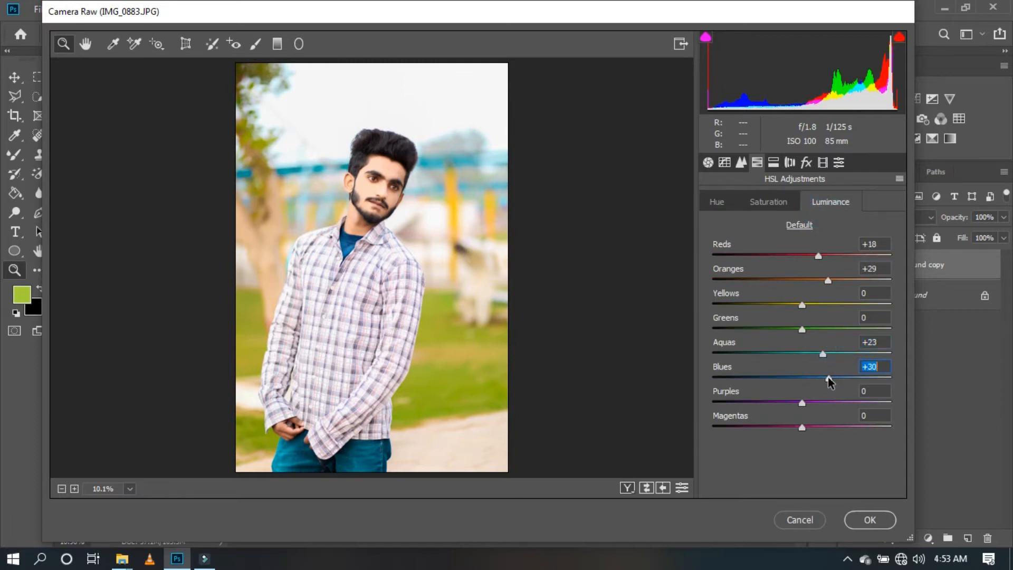
Step: Set the post-crop vignetting amount to -13 and apply the Camera Raw adjustments
left_click(808, 163)
left_click(791, 354)
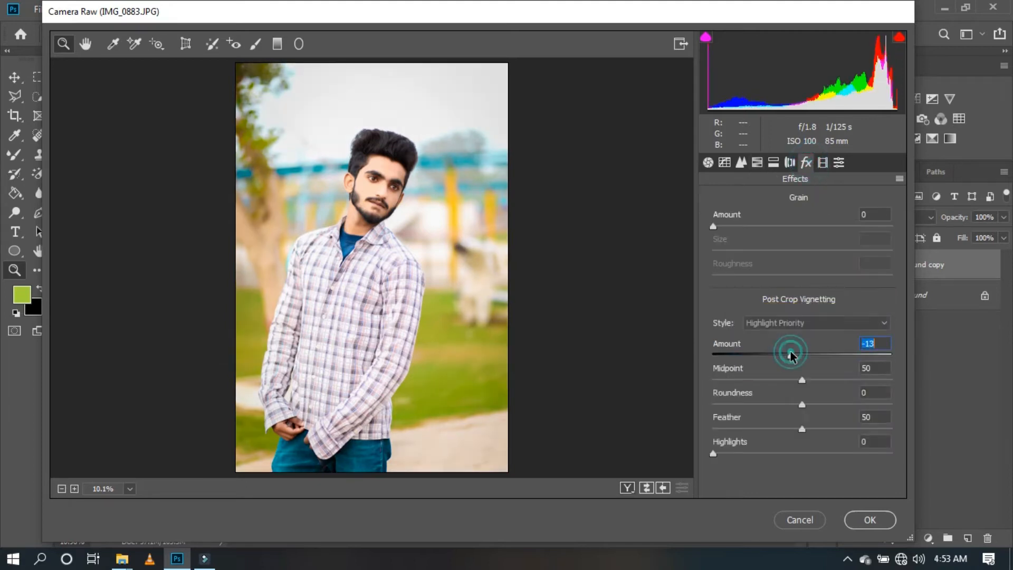
left_click(856, 513)
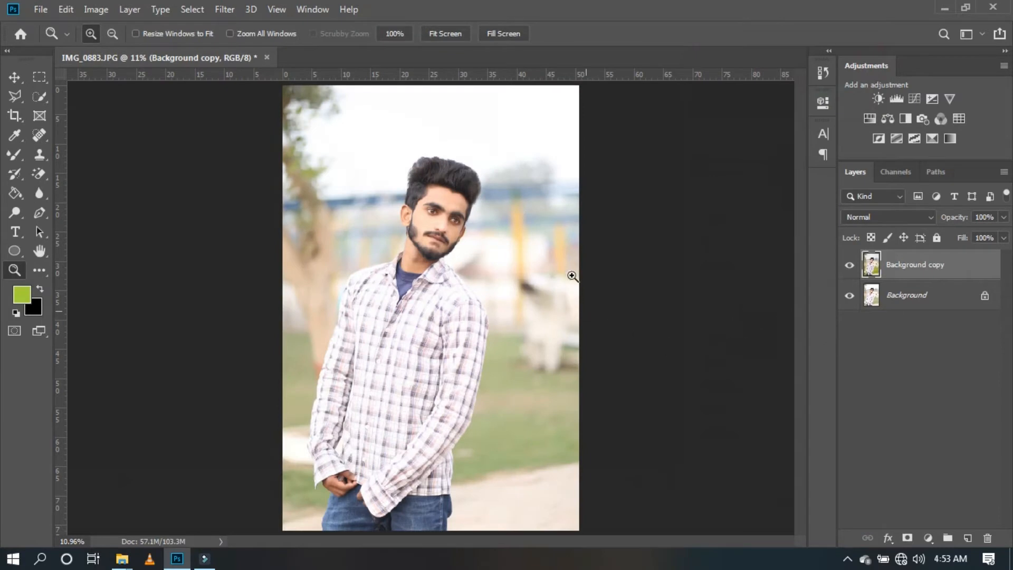
Step: Merge the color-graded Background copy down and duplicate the resulting Background layer
left_click(417, 175)
left_click_drag(362, 154, 582, 340)
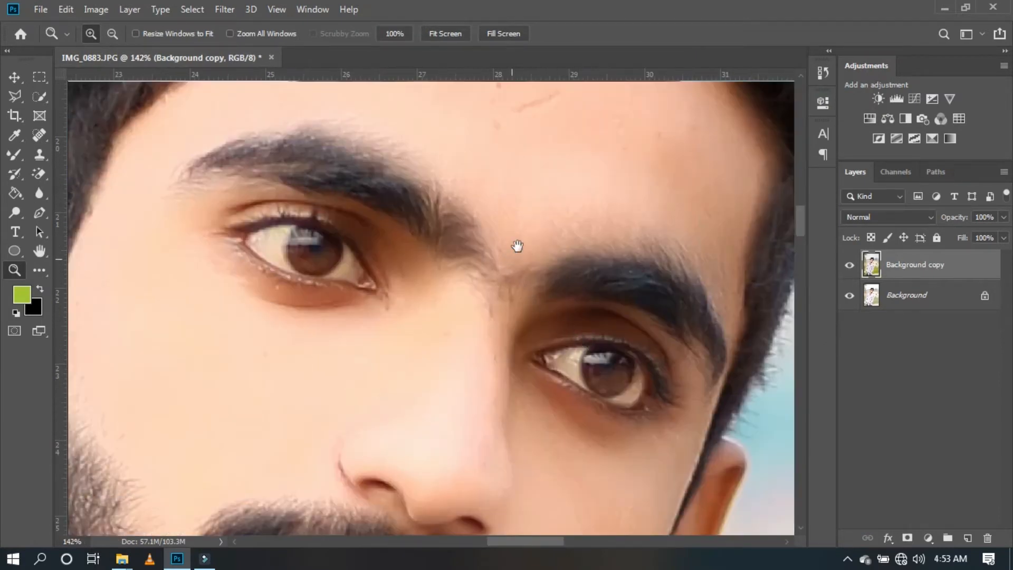
left_click_drag(512, 257, 519, 457)
right_click(948, 270)
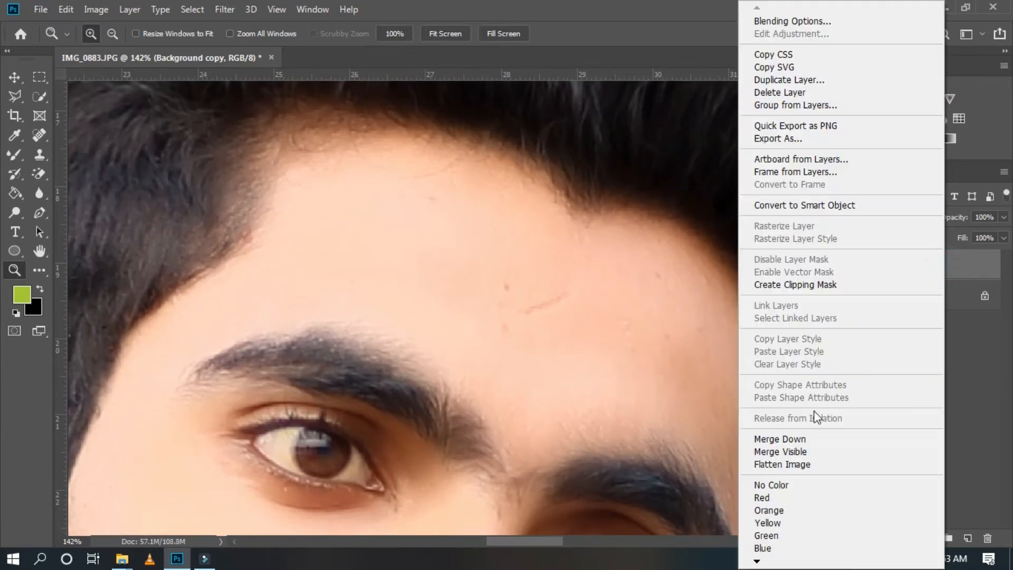
left_click(812, 440)
left_click_drag(969, 273, 968, 538)
Step: Smooth the forehead skin and its blemishes on the Background copy with the Mixer Brush at size 70
left_click(20, 151)
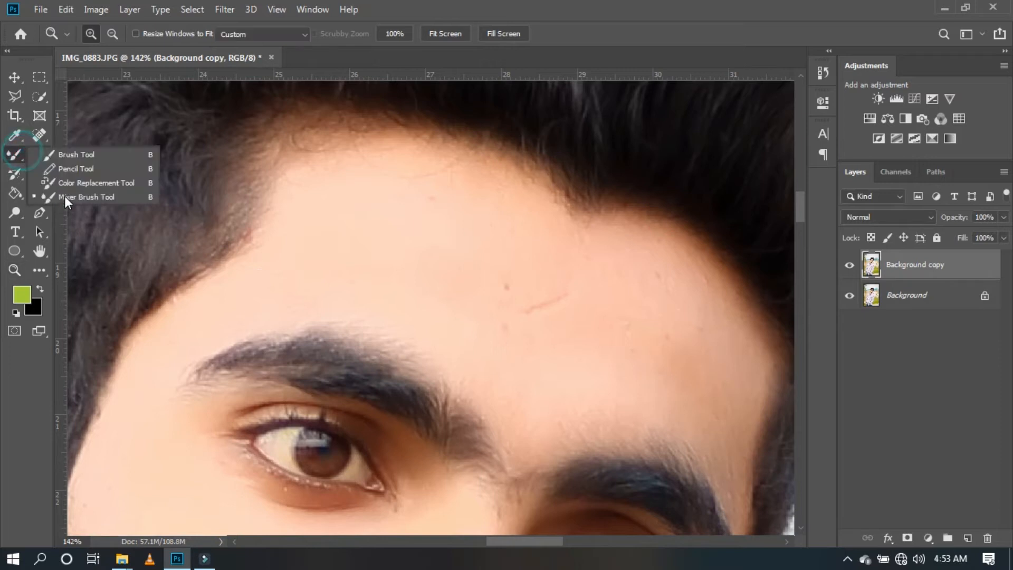
right_click(14, 154)
left_click(67, 199)
key("bracketright")
key("bracketright")
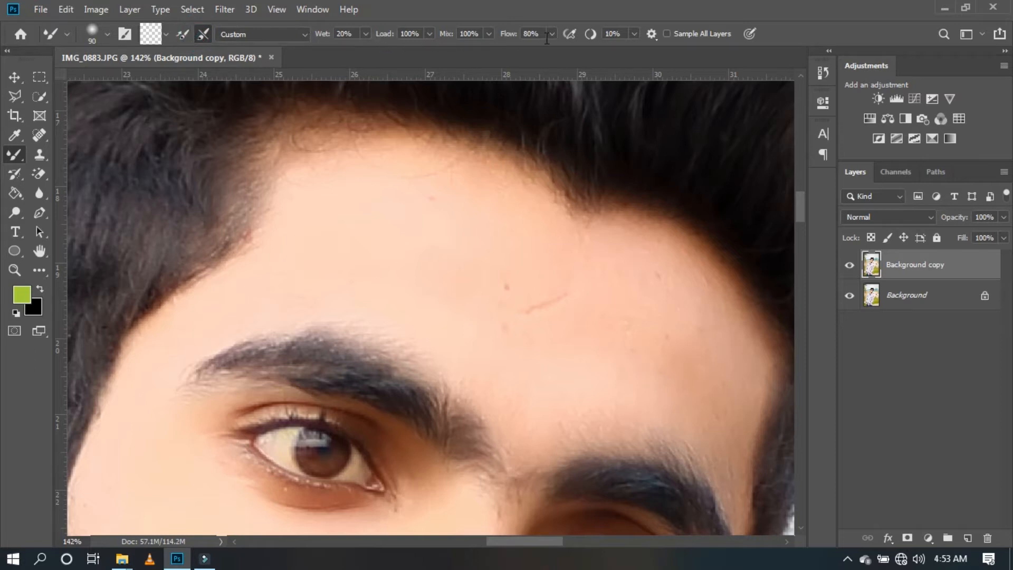
key("bracketleft")
key("bracketleft")
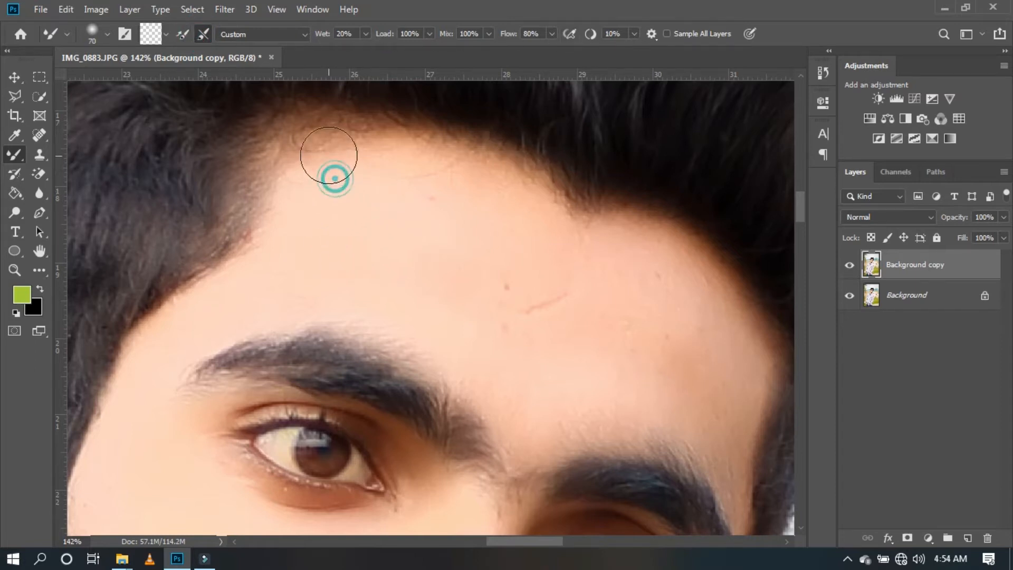
mouse_move(334, 159)
left_mouse_down()
mouse_move(393, 194)
mouse_move(406, 182)
mouse_move(435, 211)
mouse_move(339, 265)
mouse_move(325, 288)
mouse_move(364, 305)
mouse_move(293, 296)
mouse_move(254, 305)
mouse_move(316, 289)
mouse_move(441, 315)
mouse_move(461, 297)
mouse_move(508, 300)
mouse_move(473, 181)
mouse_move(446, 182)
mouse_move(452, 175)
mouse_move(549, 322)
left_mouse_up()
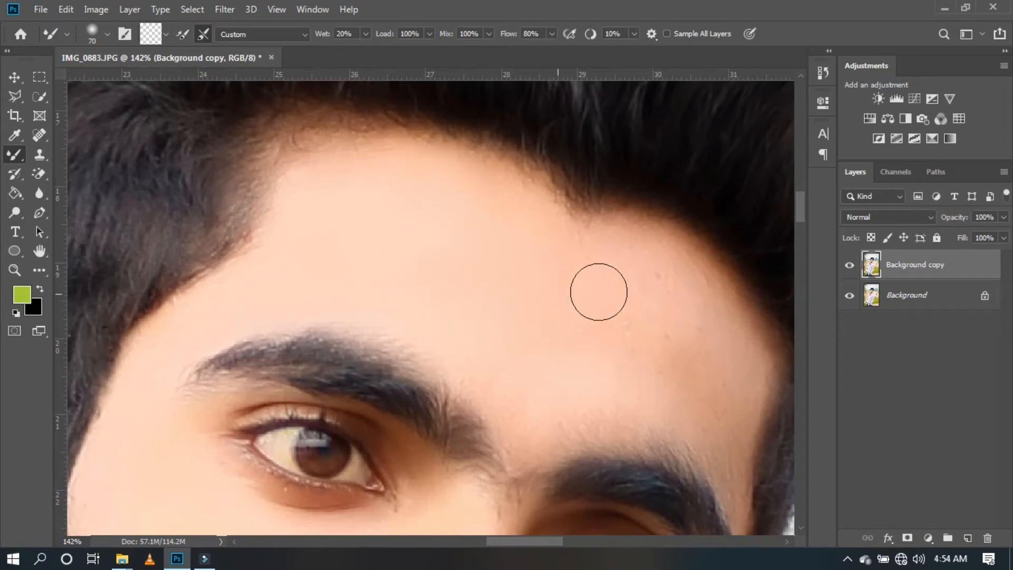
mouse_move(700, 357)
left_mouse_down()
mouse_move(725, 379)
mouse_move(707, 297)
mouse_move(654, 238)
mouse_move(578, 247)
mouse_move(393, 181)
mouse_move(530, 328)
mouse_move(533, 374)
mouse_move(571, 409)
mouse_move(603, 418)
mouse_move(694, 393)
mouse_move(487, 189)
mouse_move(473, 257)
mouse_move(498, 155)
left_mouse_up()
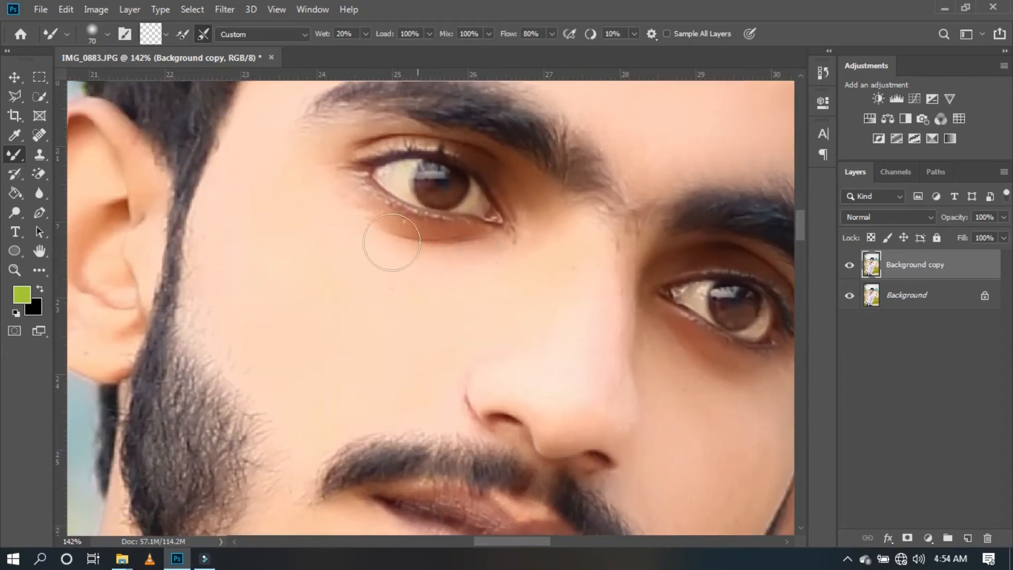
Step: Smooth the subject's right cheek, the nose and the skin around the mouth with the Mixer Brush at sizes 70 to 50
mouse_move(227, 239)
left_mouse_down()
mouse_move(236, 317)
mouse_move(260, 369)
mouse_move(251, 294)
mouse_move(486, 290)
mouse_move(371, 267)
mouse_move(492, 326)
left_mouse_up()
key("bracketleft")
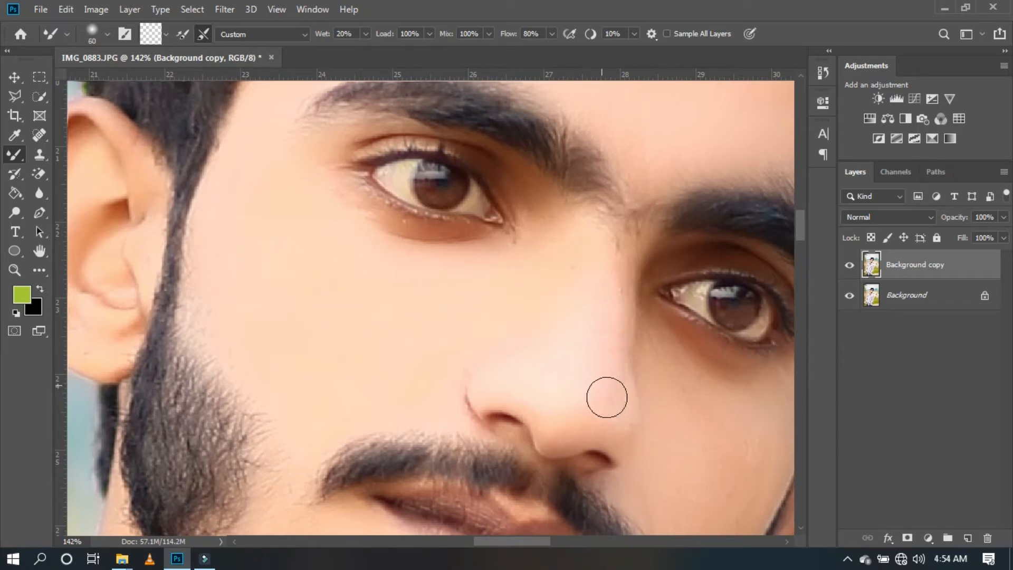
key("bracketleft")
mouse_move(467, 450)
left_mouse_down()
mouse_move(431, 297)
mouse_move(444, 227)
left_mouse_up()
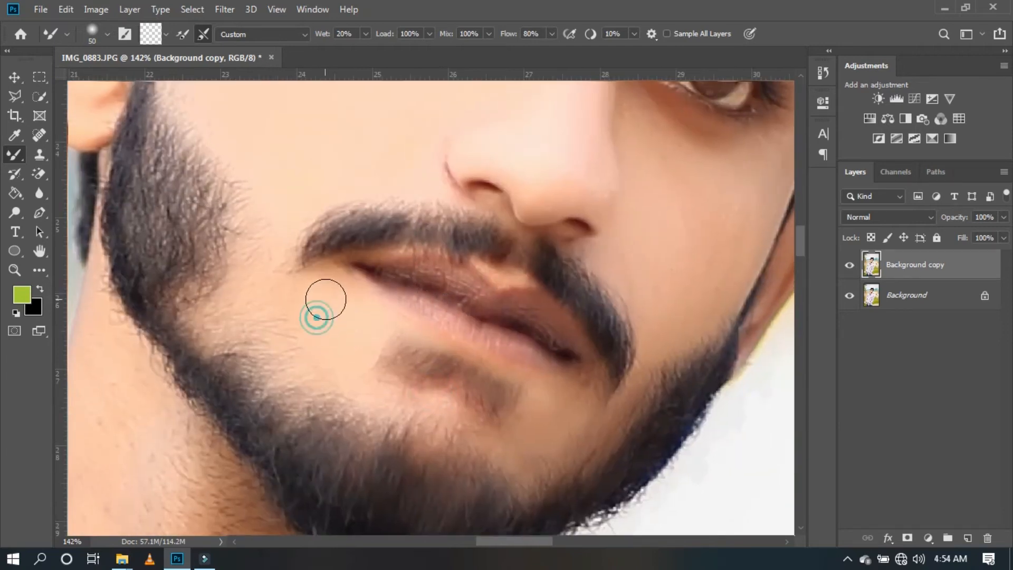
mouse_move(751, 182)
left_mouse_down()
mouse_move(491, 295)
mouse_move(372, 314)
left_mouse_up()
Step: Smooth the subject's left cheek and the skin under that eye with the Mixer Brush at size 60
key("bracketright")
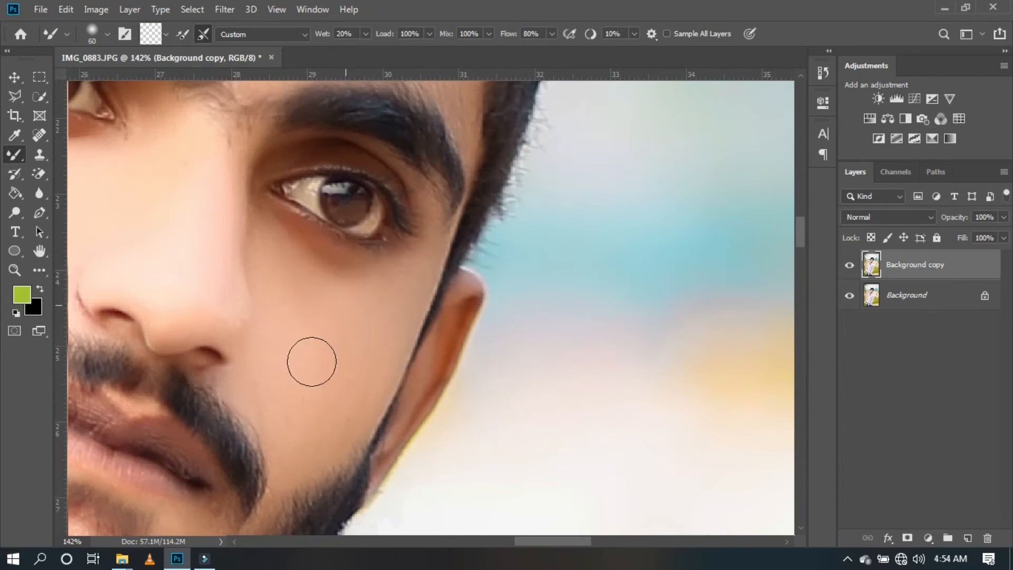
mouse_move(284, 412)
left_mouse_down()
mouse_move(350, 420)
mouse_move(314, 442)
mouse_move(287, 418)
left_mouse_up()
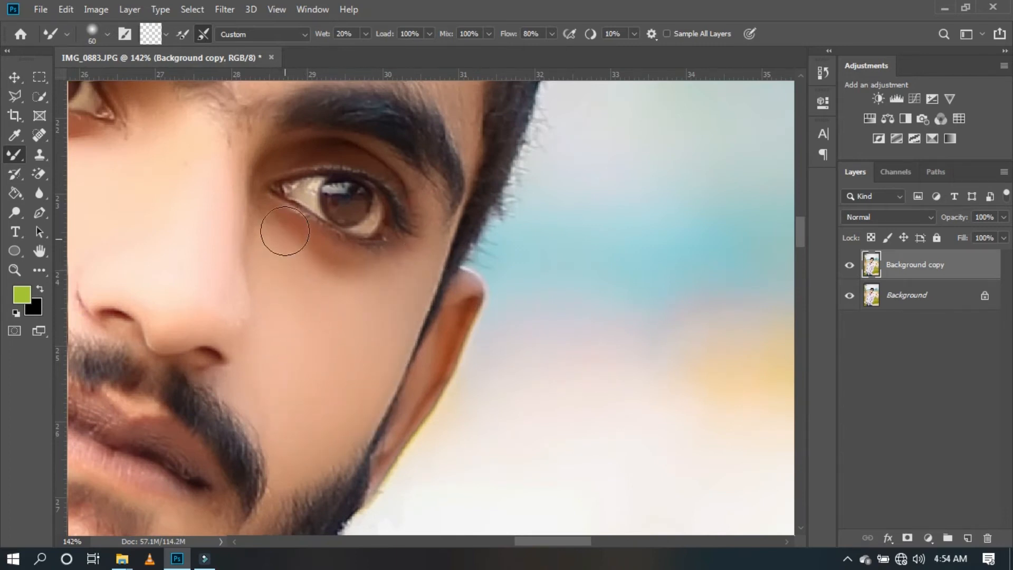
key("space")
mouse_move(287, 331)
left_mouse_down()
mouse_move(306, 328)
mouse_move(284, 361)
mouse_move(242, 323)
mouse_move(267, 317)
mouse_move(364, 399)
left_mouse_up()
Step: Smooth the upper side of the neck next to the beard with the Mixer Brush at sizes 70 and 80
key("bracketright")
key("ctrl+r")
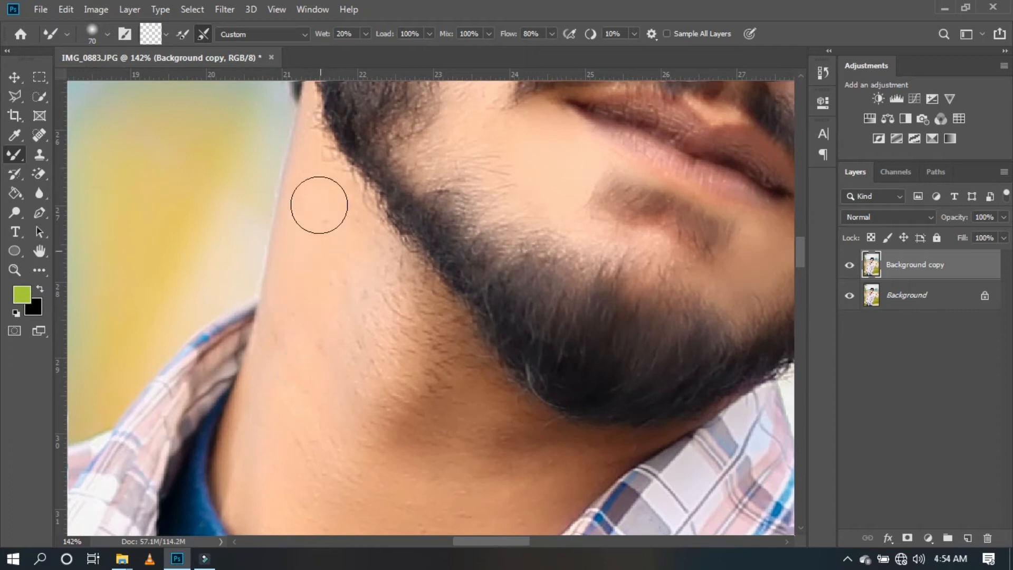
key("bracketright")
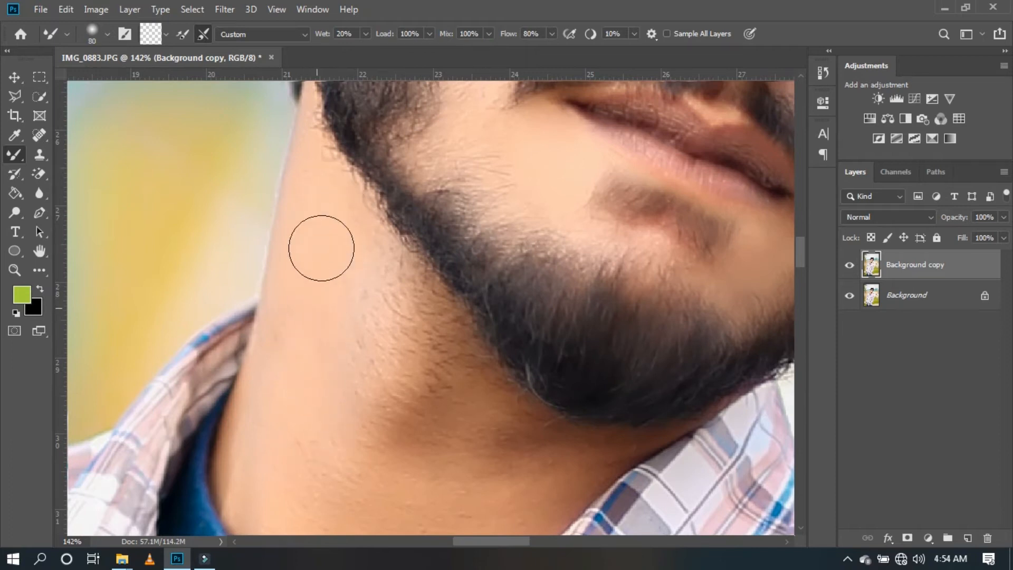
mouse_move(349, 337)
left_mouse_down()
mouse_move(389, 317)
mouse_move(384, 419)
mouse_move(418, 288)
mouse_move(391, 226)
left_mouse_up()
mouse_move(308, 332)
left_mouse_down()
mouse_move(283, 267)
mouse_move(287, 231)
mouse_move(407, 346)
mouse_move(461, 357)
mouse_move(466, 299)
mouse_move(340, 263)
mouse_move(360, 294)
mouse_move(410, 239)
mouse_move(432, 194)
left_mouse_up()
Step: Smooth the lower neck between the beard and the blue collar with the Mixer Brush at size 50
key("[")
mouse_move(429, 267)
left_mouse_down()
mouse_move(469, 271)
mouse_move(475, 244)
mouse_move(511, 286)
left_mouse_up()
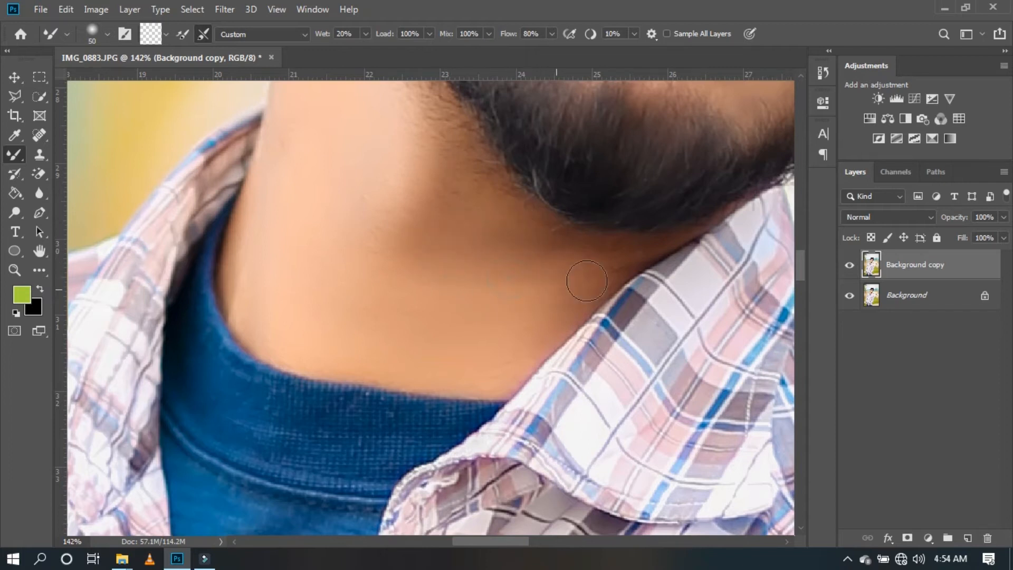
left_click_drag(504, 373, 563, 294)
left_click_drag(404, 277, 410, 372)
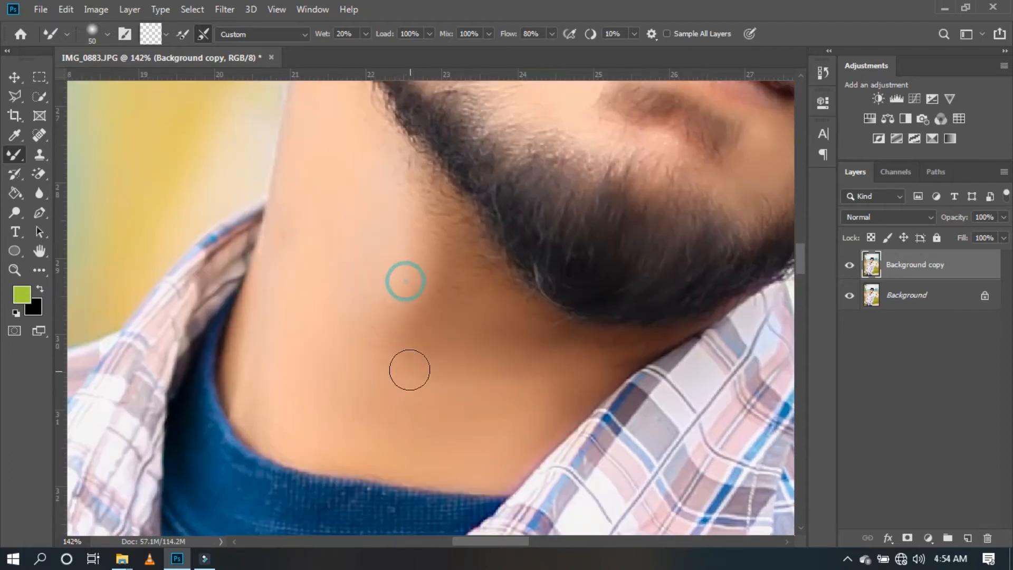
Step: Blend the neck skin and stray hairs along the beard's lower edge, reducing the Mixer Brush to size 35
key("[")
mouse_move(403, 185)
left_mouse_down()
mouse_move(448, 207)
mouse_move(401, 150)
left_mouse_up()
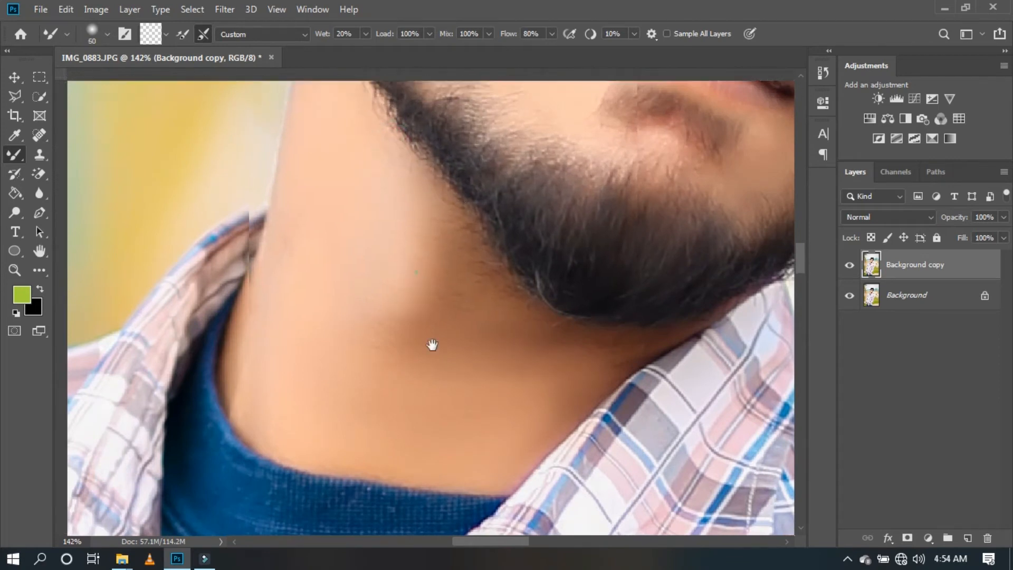
left_click_drag(418, 278, 434, 378)
left_click_drag(385, 264, 394, 244)
key("[")
key("[")
left_click_drag(360, 207, 334, 138)
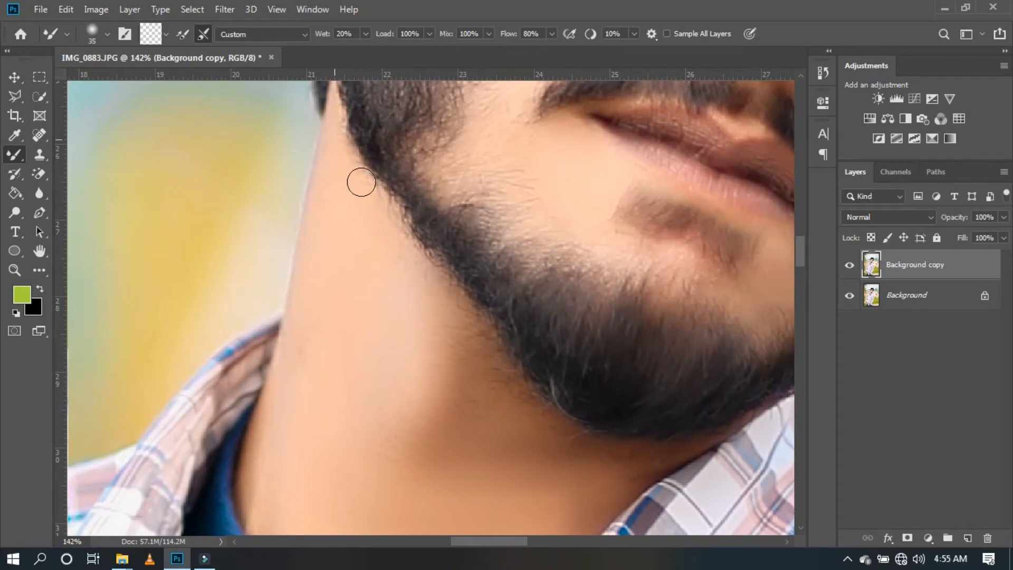
Step: Soften the light-to-shadow transition on the neck below the jaw with the Mixer Brush at up to size 60
left_click_drag(481, 423, 465, 335)
mouse_move(478, 344)
left_mouse_down()
mouse_move(487, 366)
mouse_move(470, 394)
left_mouse_up()
mouse_move(371, 339)
left_mouse_down()
mouse_move(347, 321)
mouse_move(368, 426)
mouse_move(432, 463)
left_mouse_up()
key("bracketleft")
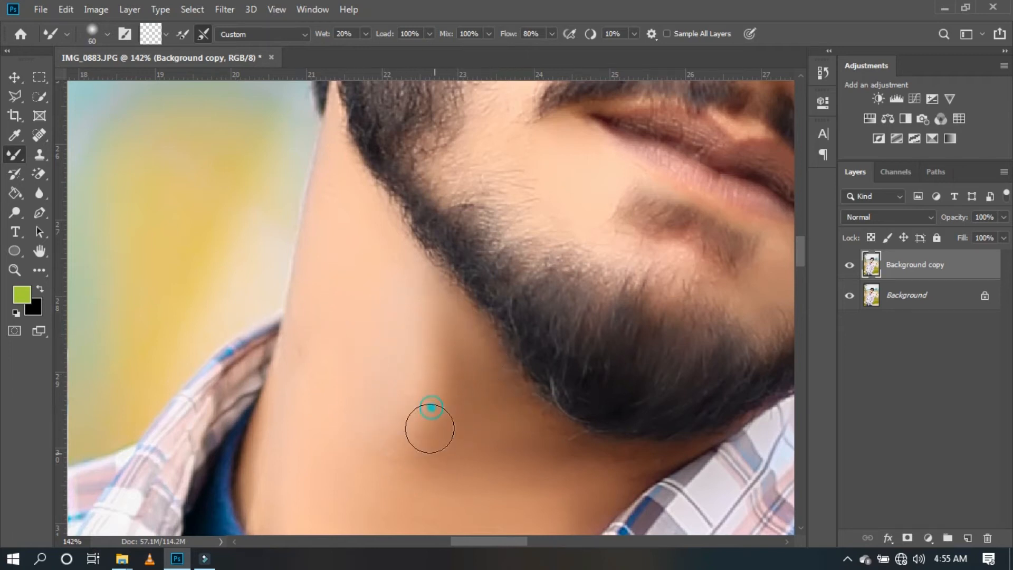
left_click_drag(394, 389, 377, 214)
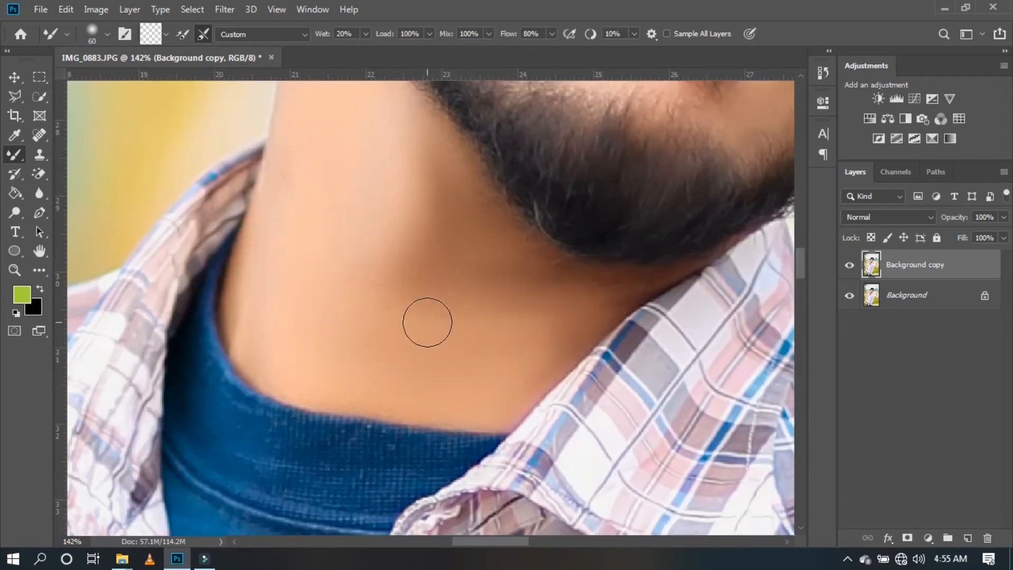
Step: Even out the neck base above the collar at size 70 and the shaded skin under the chin with smaller Mixer Brush sizes
key("bracketright")
key("bracketright")
key("bracketright")
key("bracketright")
key("bracketleft")
key("bracketleft")
key("bracketleft")
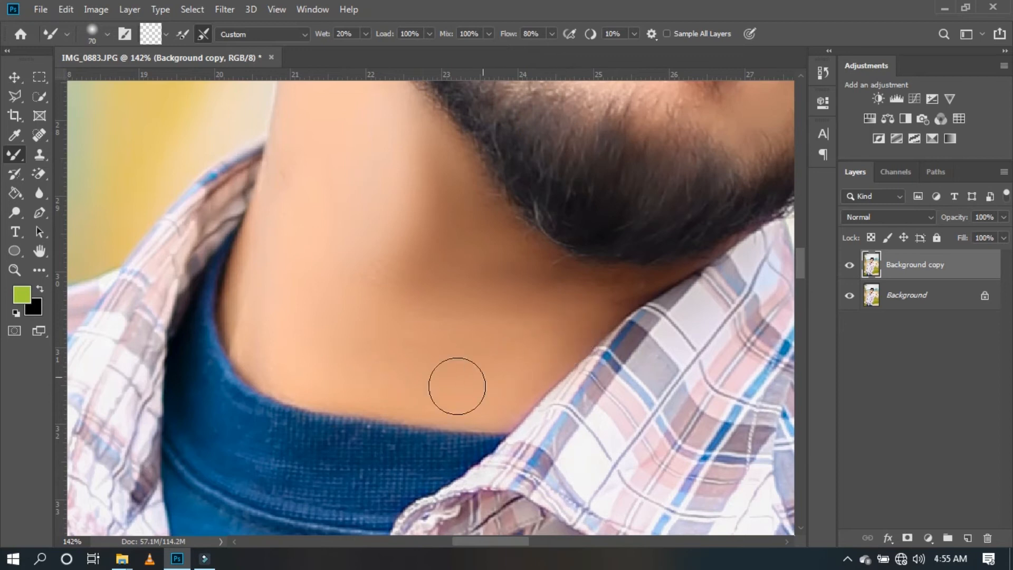
left_click_drag(279, 277, 309, 326)
key("bracketleft")
left_click_drag(533, 278, 622, 277)
key("bracketleft")
key("bracketleft")
left_click(624, 290)
left_click(556, 263)
key("bracketleft")
Step: Check the skin retouch on the whole image and merge the Background copy down into the Background
left_click(12, 272)
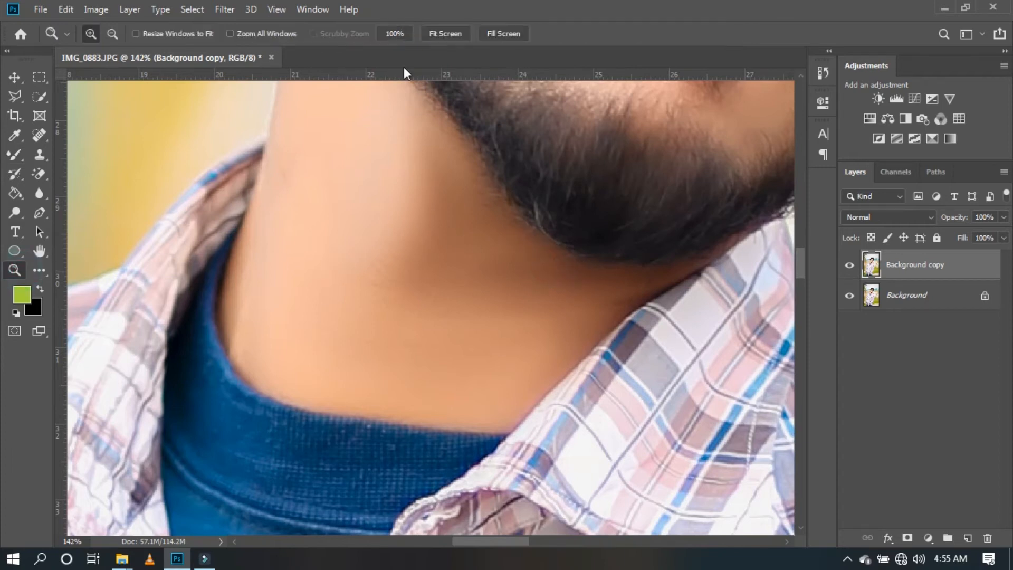
left_click(446, 34)
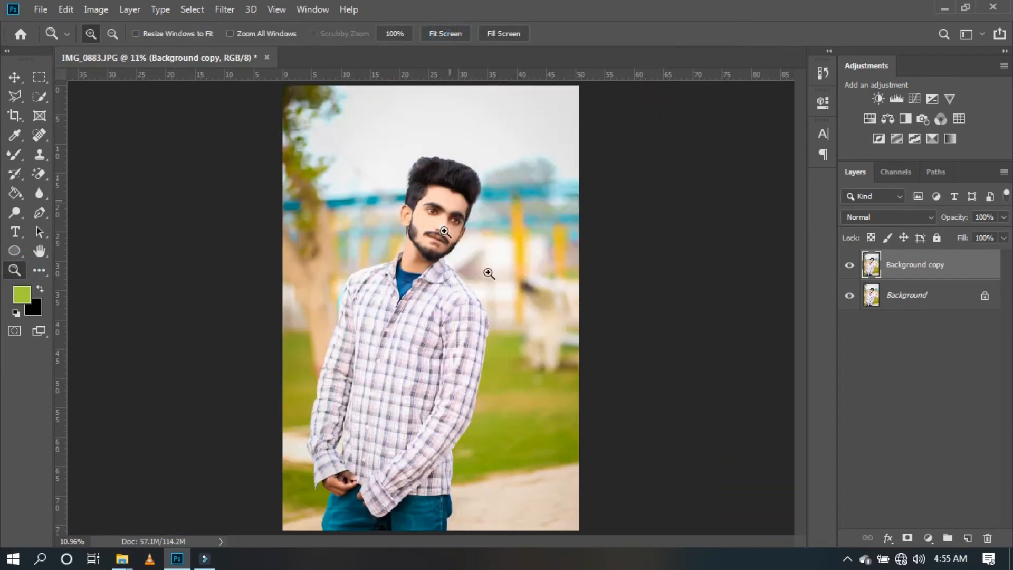
left_click(849, 268)
right_click(936, 267)
left_click(814, 441)
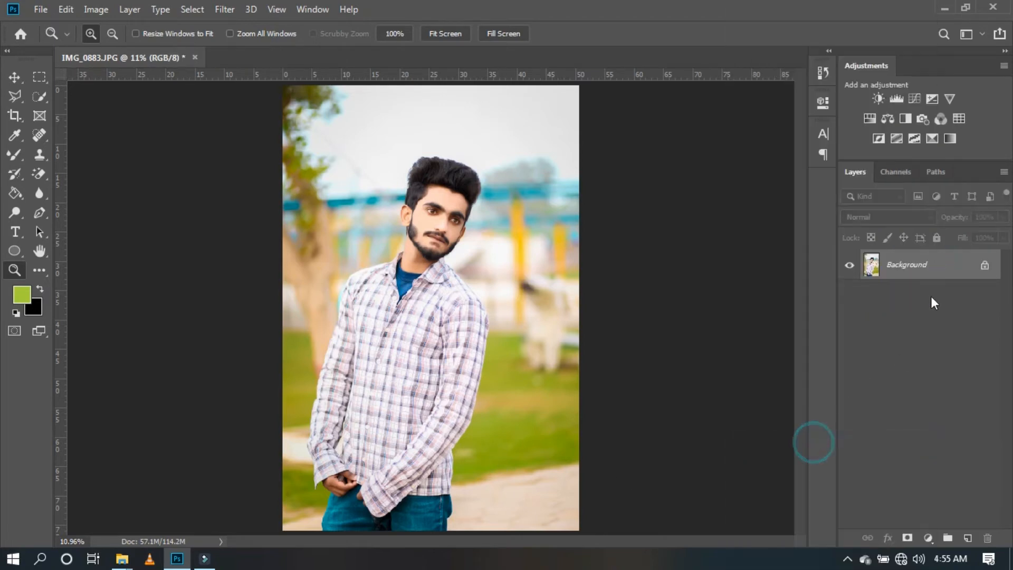
Step: Duplicate the Background layer and set the duplicate's blend mode to Vivid Light
left_click_drag(403, 169, 476, 265)
left_click_drag(318, 188, 470, 353)
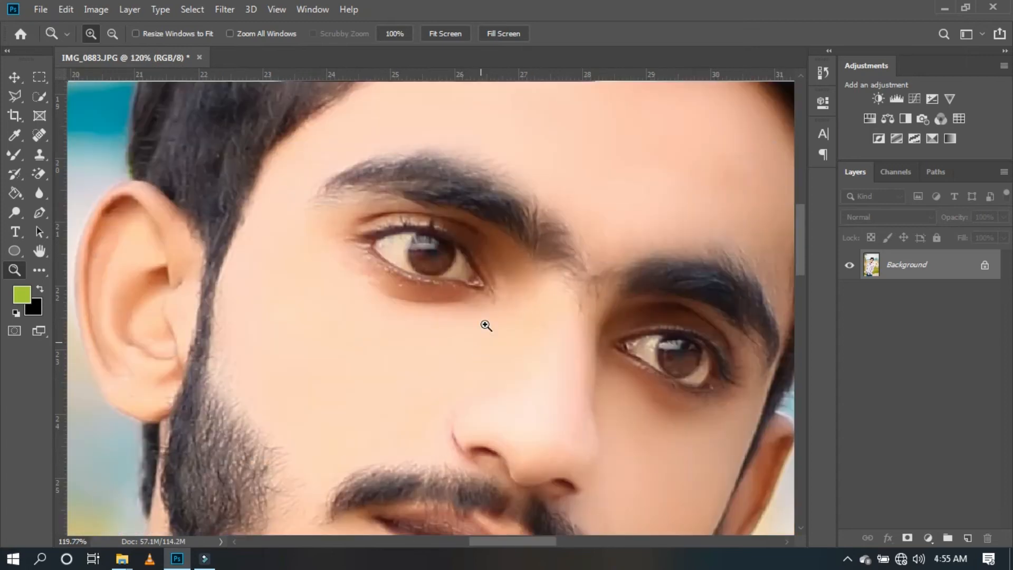
key("ctrl+j")
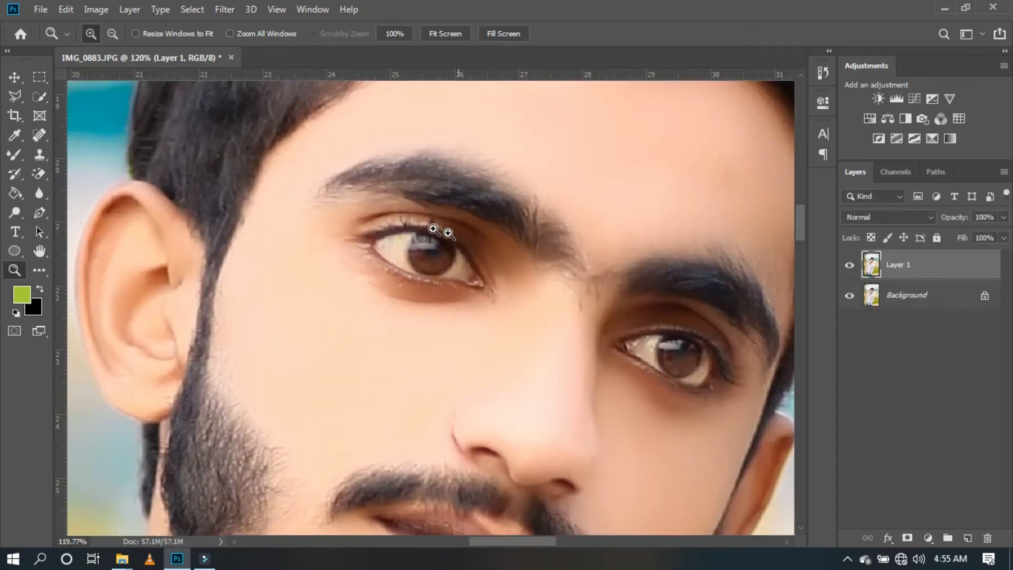
key("ctrl+plus")
key("ctrl+plus")
left_click(384, 290)
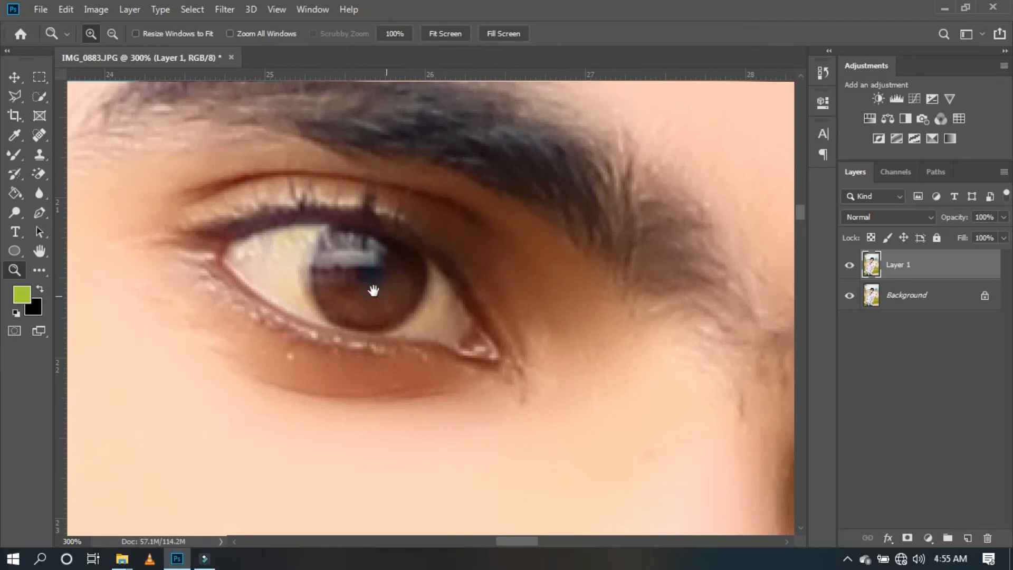
left_click(402, 294)
left_click_drag(440, 324, 436, 343)
left_click(890, 217)
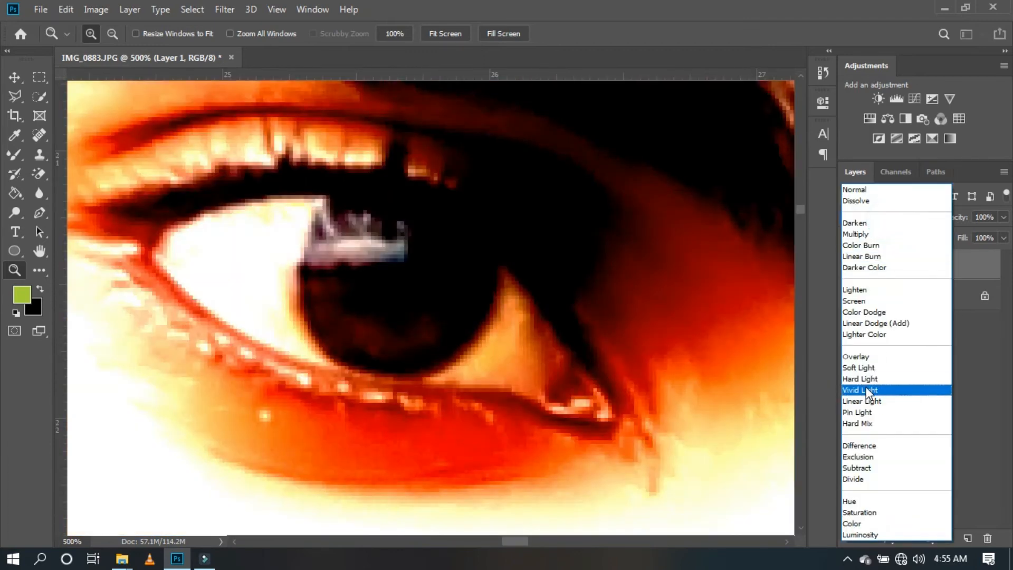
left_click(866, 390)
Step: Apply a High Pass filter with a radius of 1.0 pixels to Layer 1
left_click(233, 12)
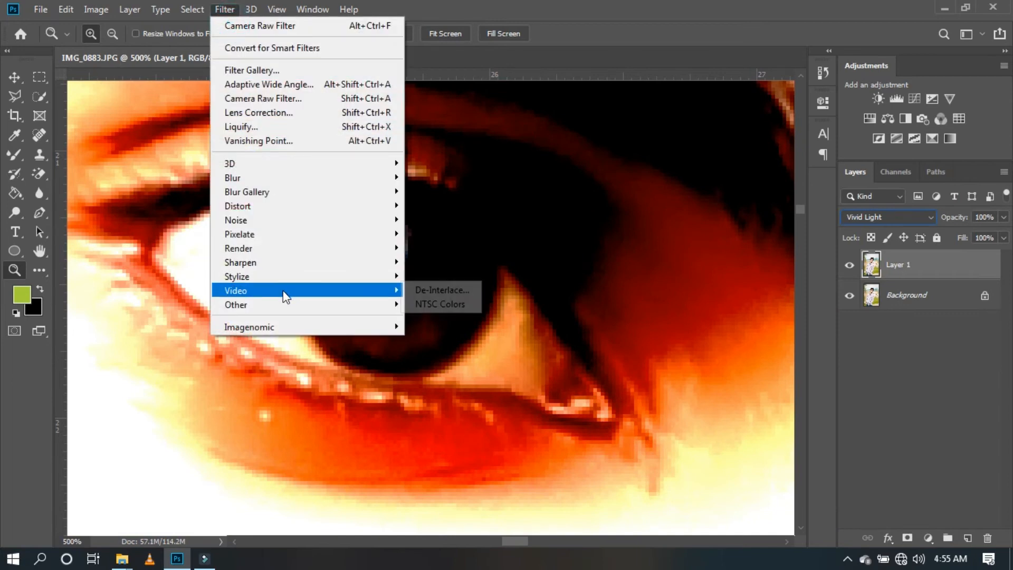
left_click(285, 303)
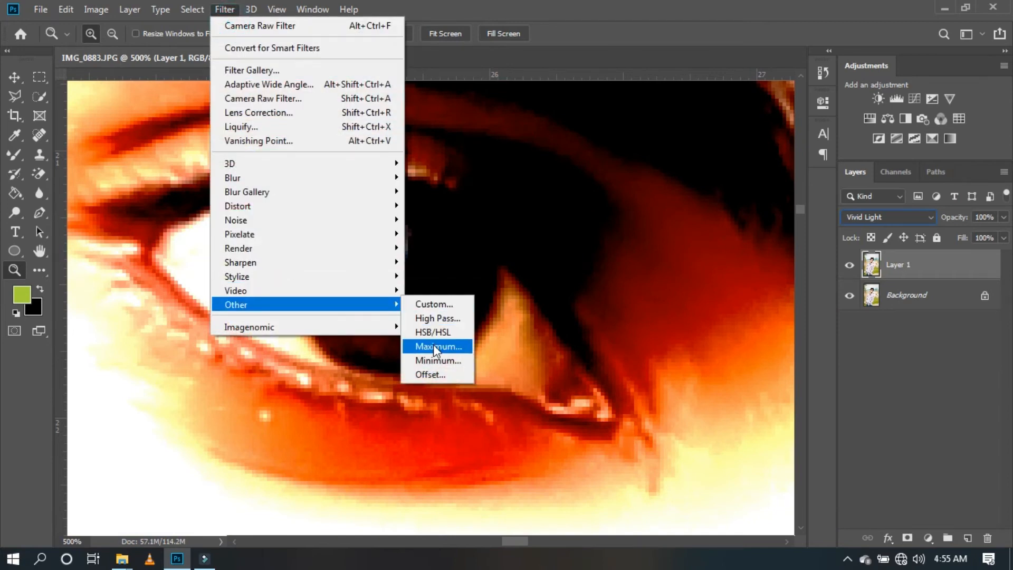
left_click(437, 318)
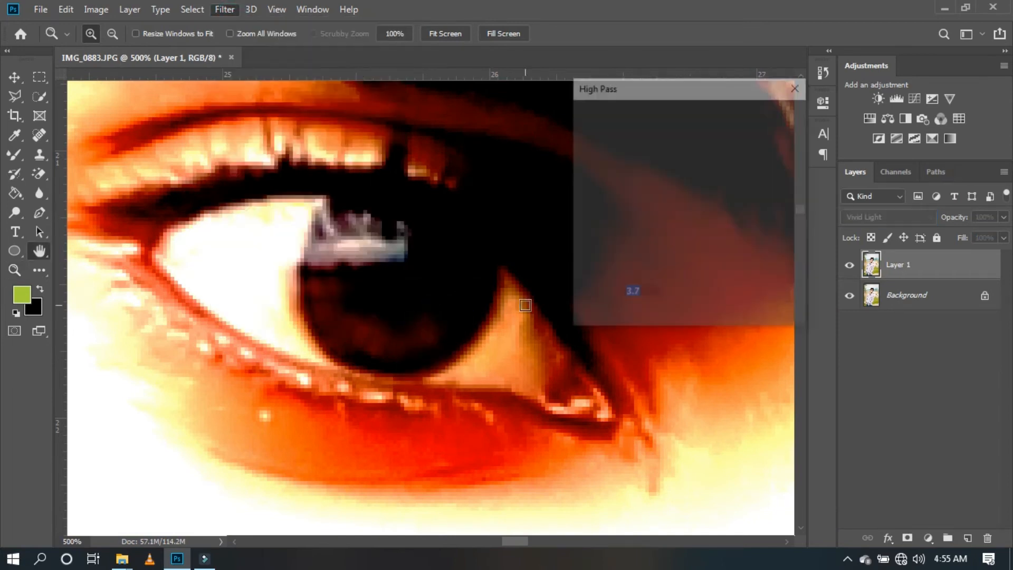
left_click_drag(595, 317, 590, 318)
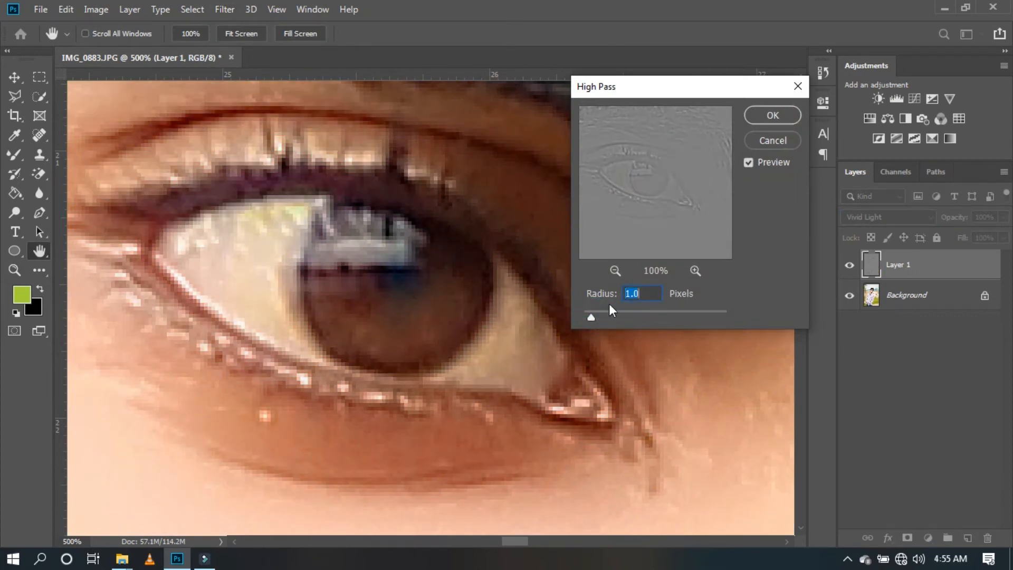
left_click(760, 118)
Step: Compare the portrait with and without the sharpening layer and merge that layer down into the Background
left_click(849, 266)
left_click(848, 266)
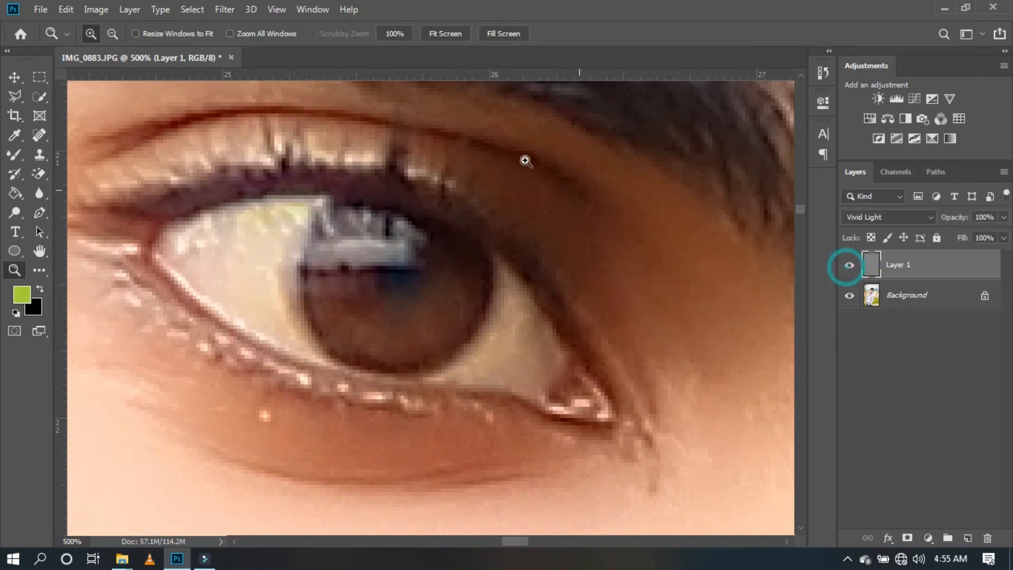
left_click(451, 37)
left_click(850, 266)
right_click(870, 280)
left_click(826, 439)
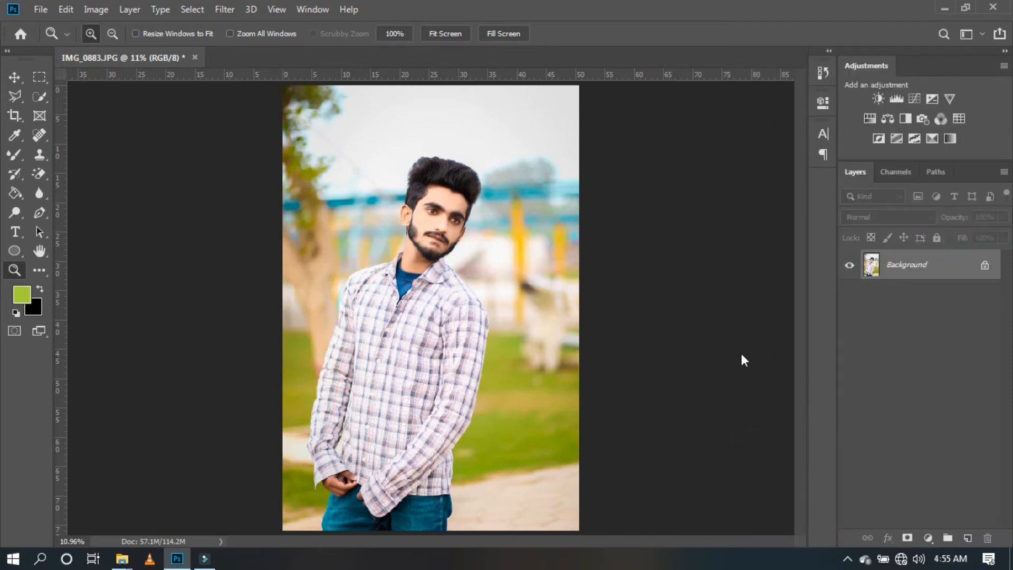
Step: Duplicate the Background layer and brighten the iris of the subject's right eye with the Dodge tool, Midtones at 100% exposure
key("ctrl+j")
left_click_drag(389, 181, 466, 249)
left_click_drag(368, 205, 443, 287)
left_click_drag(328, 231, 565, 464)
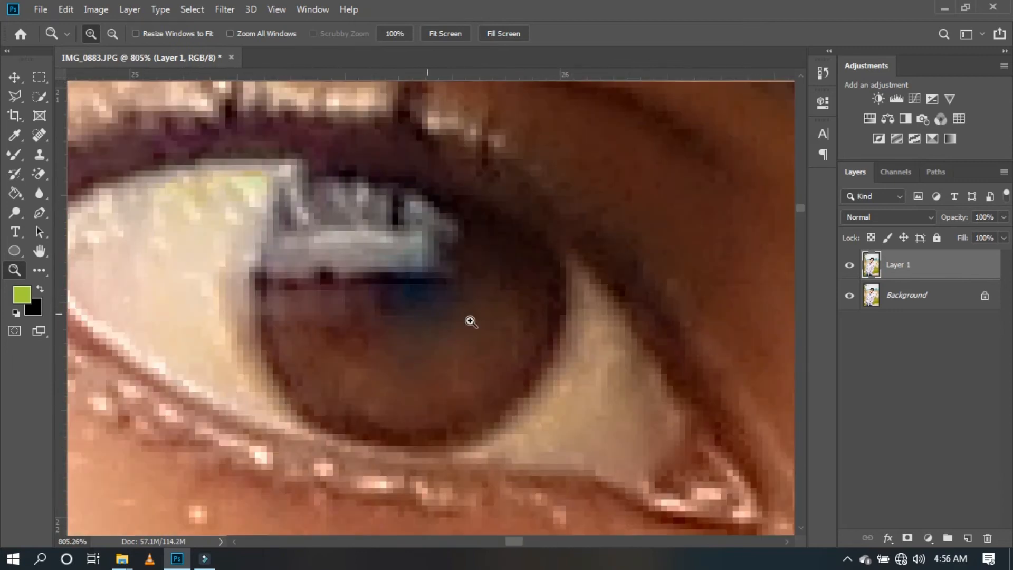
left_click(15, 213)
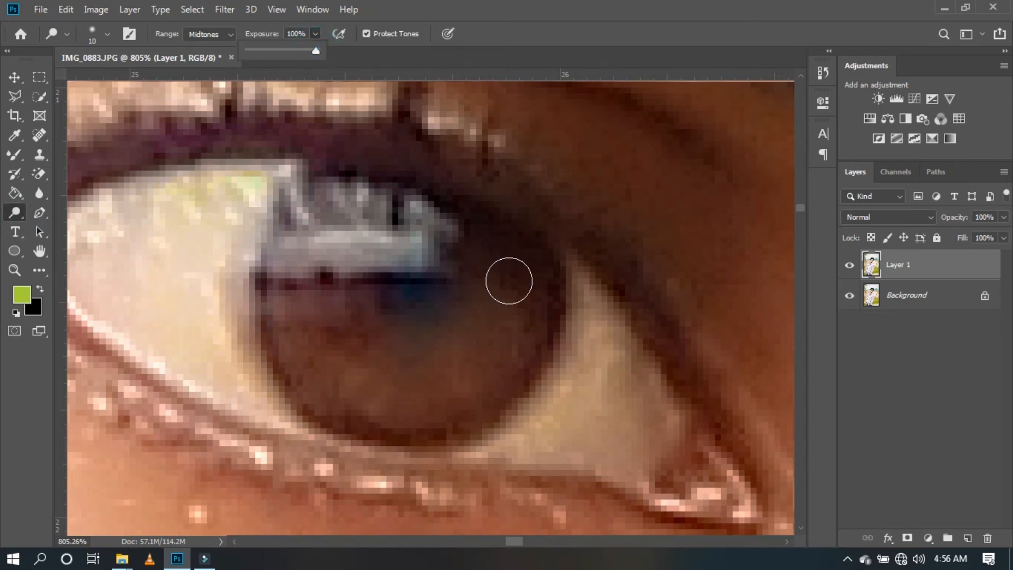
left_click(520, 271)
mouse_move(376, 378)
left_mouse_down()
mouse_move(332, 347)
mouse_move(308, 276)
mouse_move(312, 254)
mouse_move(340, 344)
mouse_move(393, 370)
mouse_move(461, 363)
mouse_move(501, 317)
mouse_move(518, 271)
mouse_move(496, 332)
mouse_move(442, 366)
mouse_move(379, 359)
mouse_move(341, 313)
mouse_move(345, 330)
mouse_move(402, 374)
mouse_move(487, 348)
mouse_move(539, 278)
mouse_move(531, 269)
mouse_move(522, 278)
mouse_move(476, 353)
mouse_move(400, 373)
mouse_move(351, 337)
mouse_move(332, 292)
mouse_move(327, 233)
left_mouse_up()
key("bracketleft")
key("bracketleft")
Step: Brighten the lower iris of the subject's left eye with the Dodge tool, keeping Midtones at 100% exposure
scroll(486, 335, "down", 8)
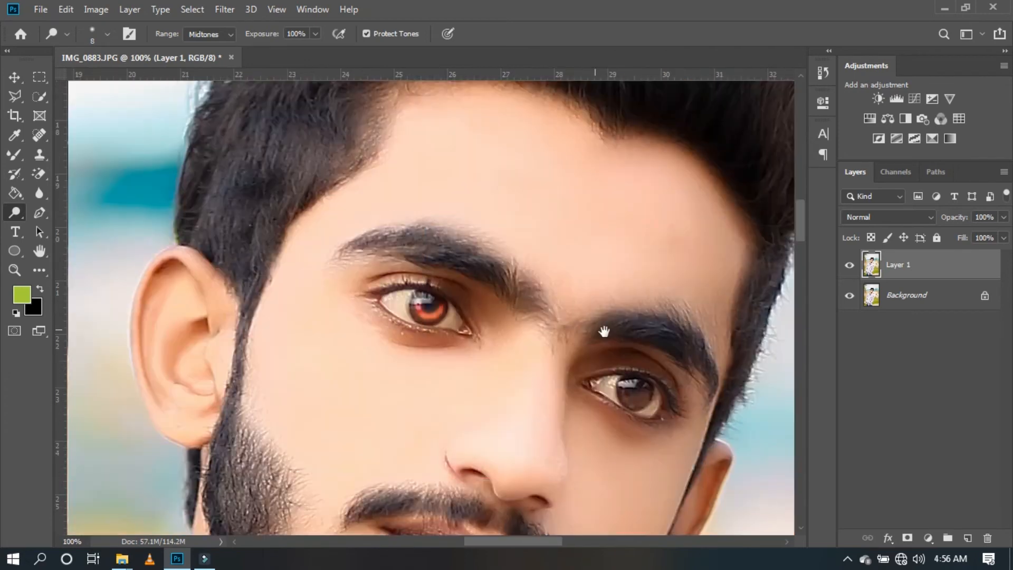
left_click_drag(604, 331, 467, 237)
scroll(565, 316, "up", 5)
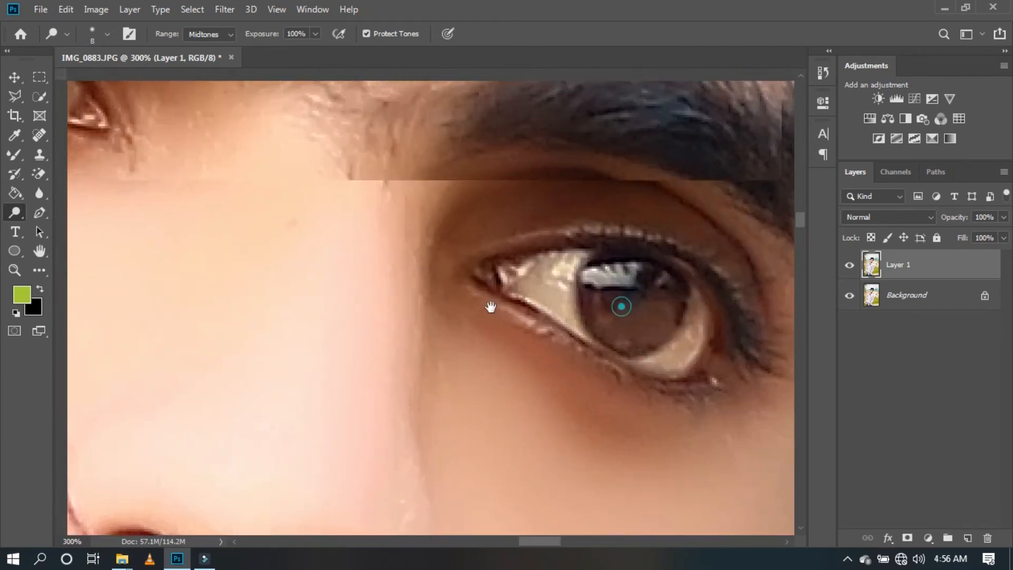
scroll(611, 290, "down", 2)
scroll(502, 290, "up", 4)
scroll(560, 306, "up", 2)
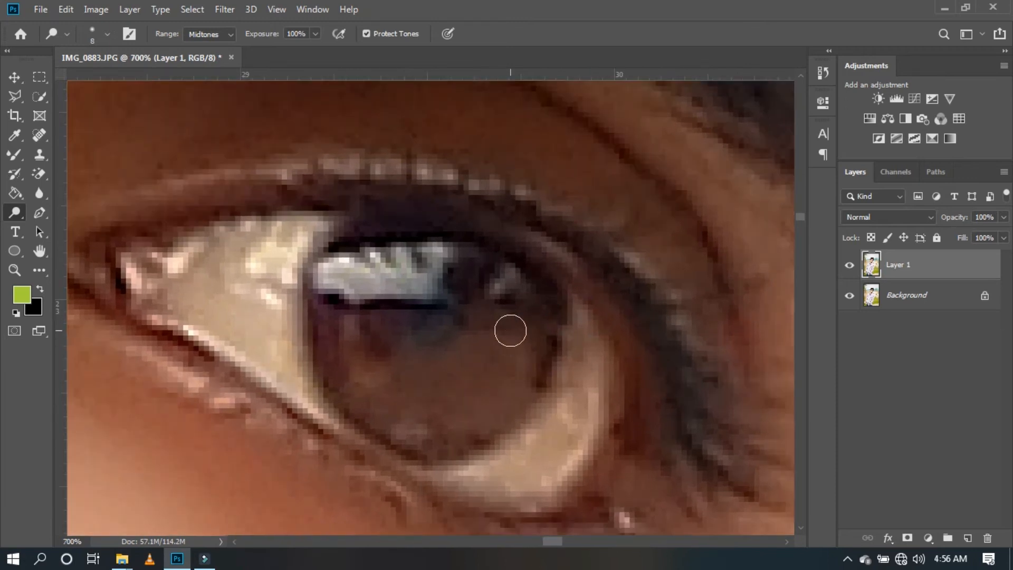
mouse_move(522, 311)
left_mouse_down()
mouse_move(490, 375)
mouse_move(362, 341)
left_mouse_up()
mouse_move(355, 296)
left_mouse_down()
mouse_move(378, 362)
mouse_move(428, 392)
mouse_move(504, 367)
mouse_move(532, 320)
mouse_move(469, 390)
mouse_move(407, 383)
mouse_move(369, 343)
mouse_move(362, 300)
mouse_move(371, 349)
mouse_move(419, 394)
mouse_move(473, 393)
mouse_move(536, 309)
mouse_move(501, 364)
mouse_move(442, 390)
mouse_move(385, 368)
mouse_move(355, 293)
left_mouse_up()
Step: Examine the dodged irises in the whole portrait and in a close-up of the subject's left eye
scroll(362, 315, "down", 8)
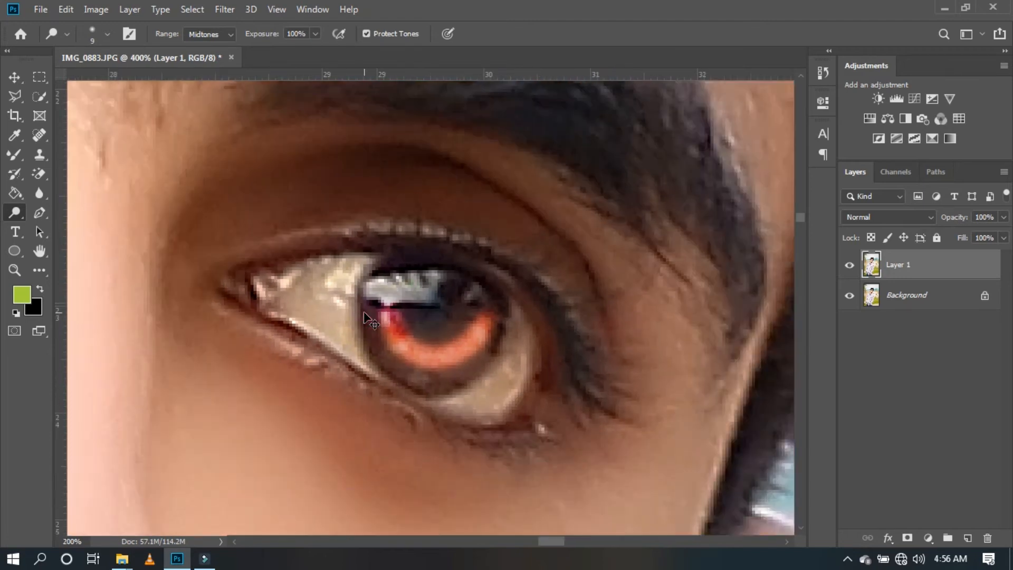
scroll(364, 313, "down", 4)
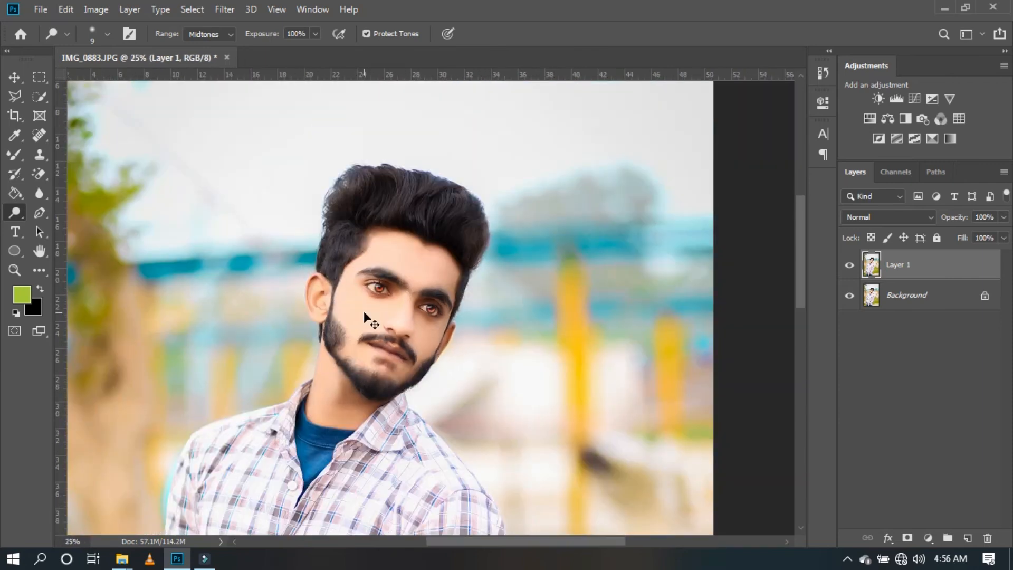
scroll(345, 316, "down", 1)
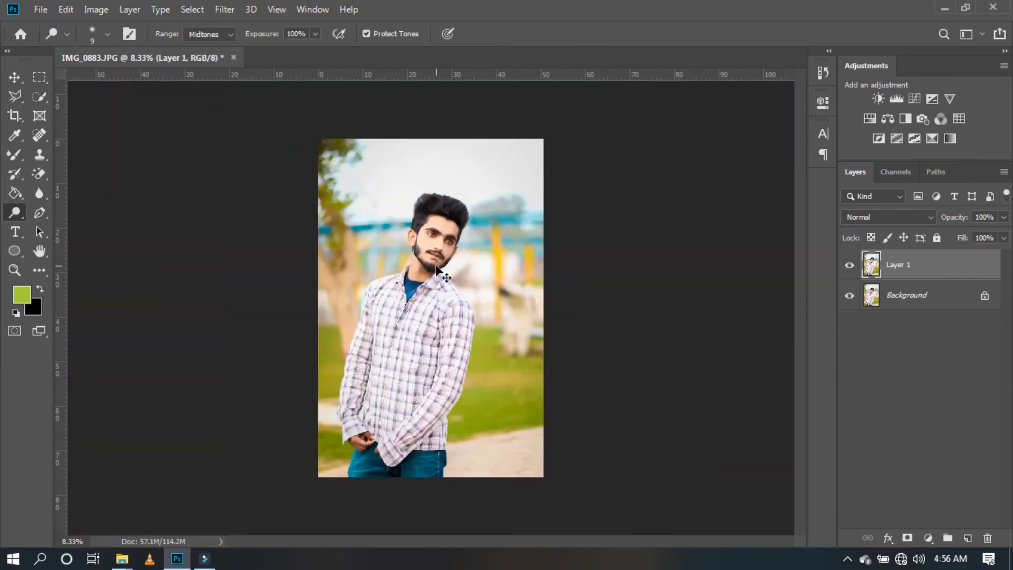
scroll(437, 269, "up", 1)
left_click(14, 269)
left_click_drag(364, 182, 538, 268)
left_click_drag(283, 115, 660, 369)
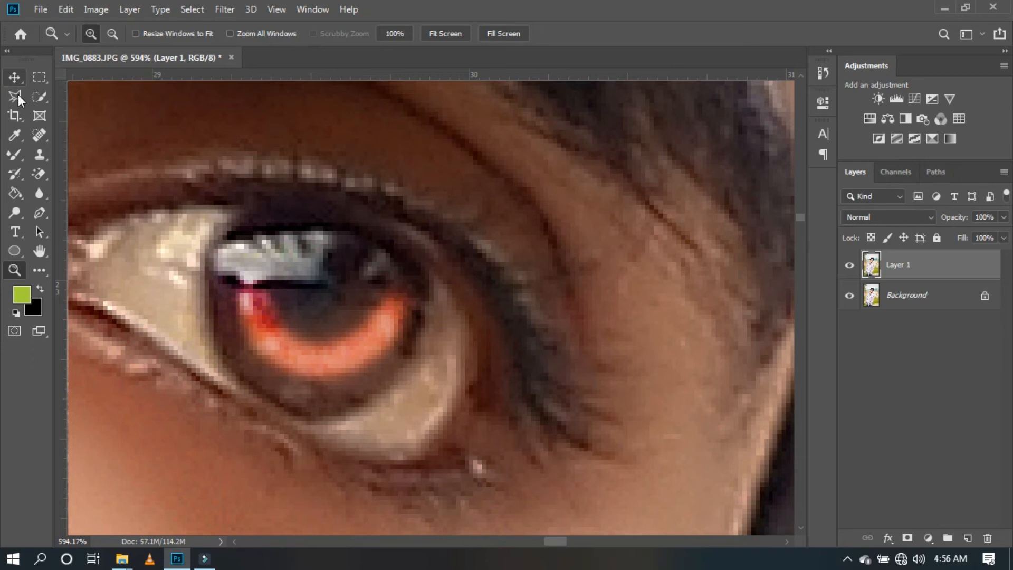
Step: Brighten the lower iris of the subject's left eye further with the Dodge tool, Midtones at 100% exposure
left_click_drag(38, 79, 74, 93)
left_click(15, 77)
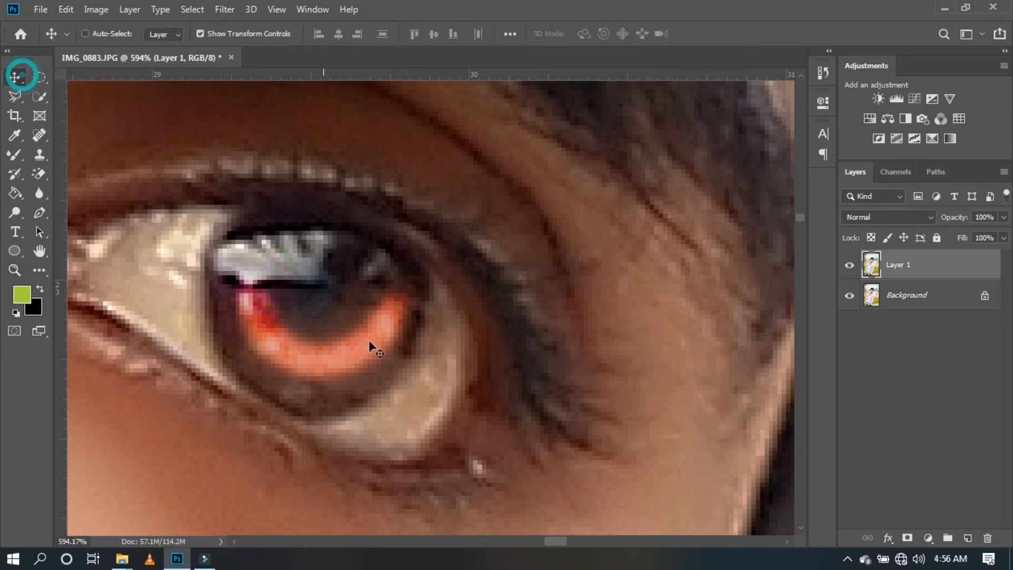
left_click(16, 213)
mouse_move(338, 363)
left_mouse_down()
mouse_move(285, 367)
mouse_move(259, 351)
mouse_move(306, 382)
mouse_move(332, 381)
mouse_move(380, 351)
mouse_move(314, 381)
mouse_move(264, 363)
mouse_move(240, 336)
mouse_move(238, 361)
left_mouse_up()
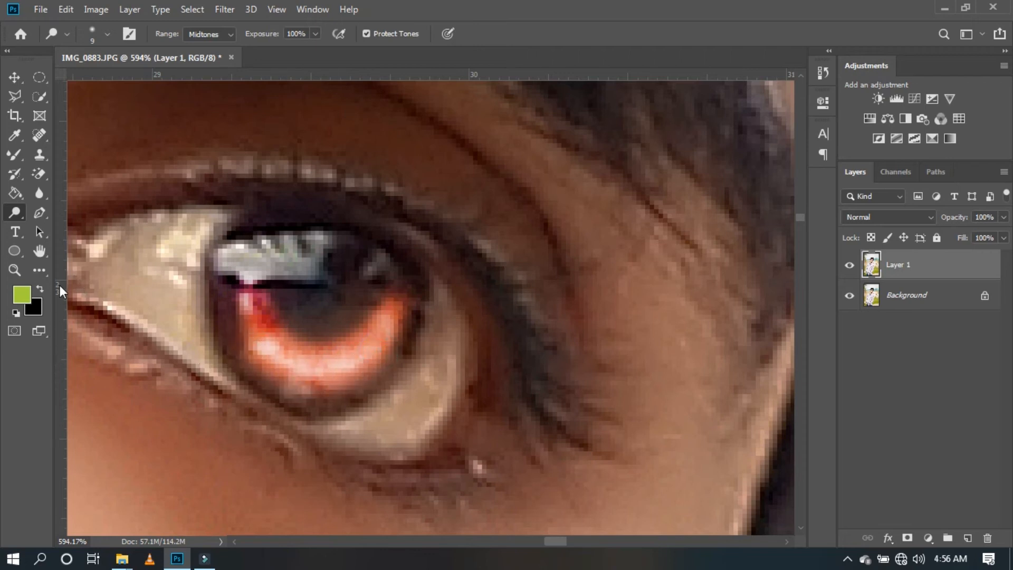
Step: Check the eyes in the whole portrait, and brighten the iris of the subject's right eye further with the Dodge tool
left_click(14, 270)
left_click(443, 34)
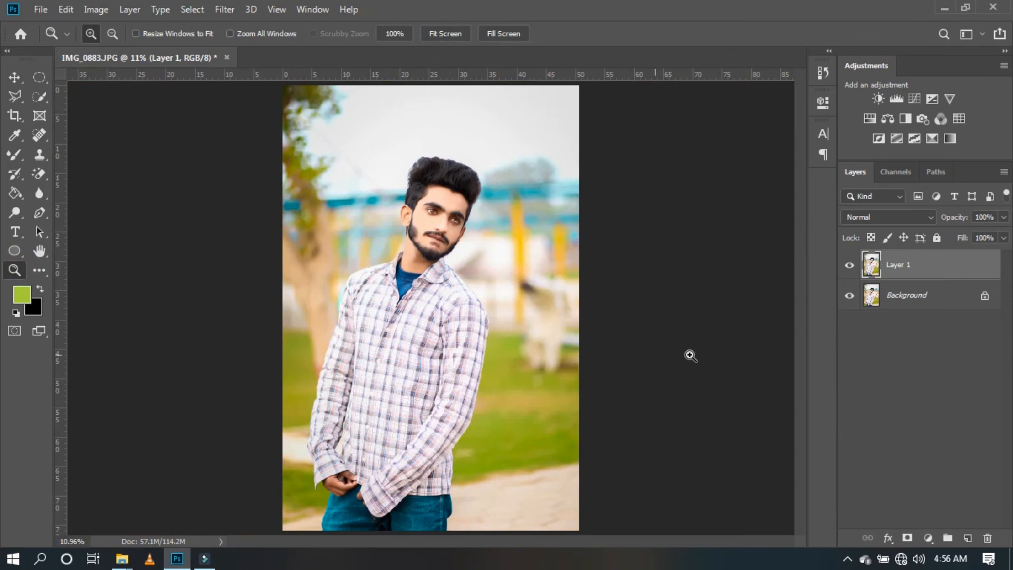
left_click(846, 263)
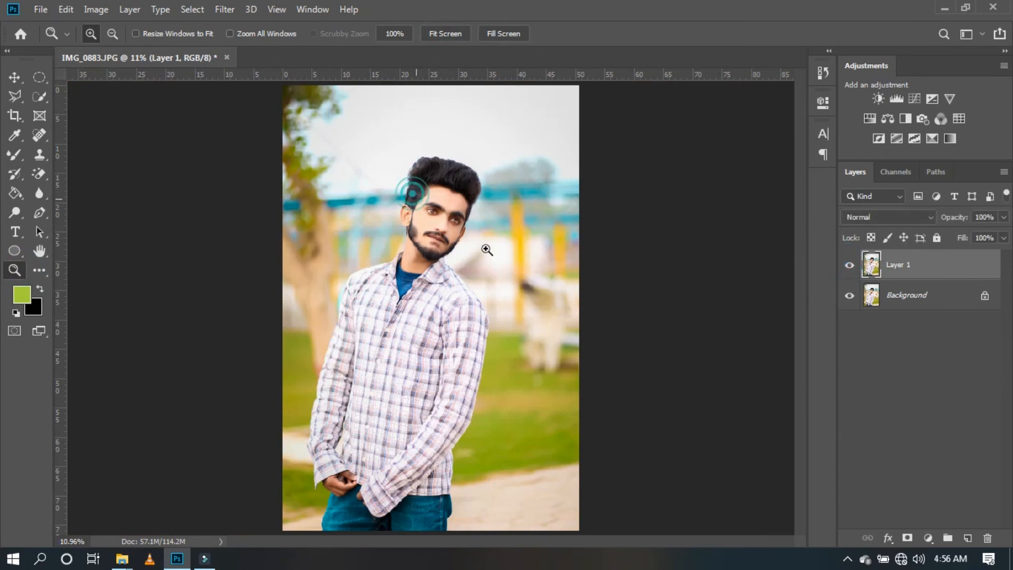
left_click_drag(413, 193, 487, 249)
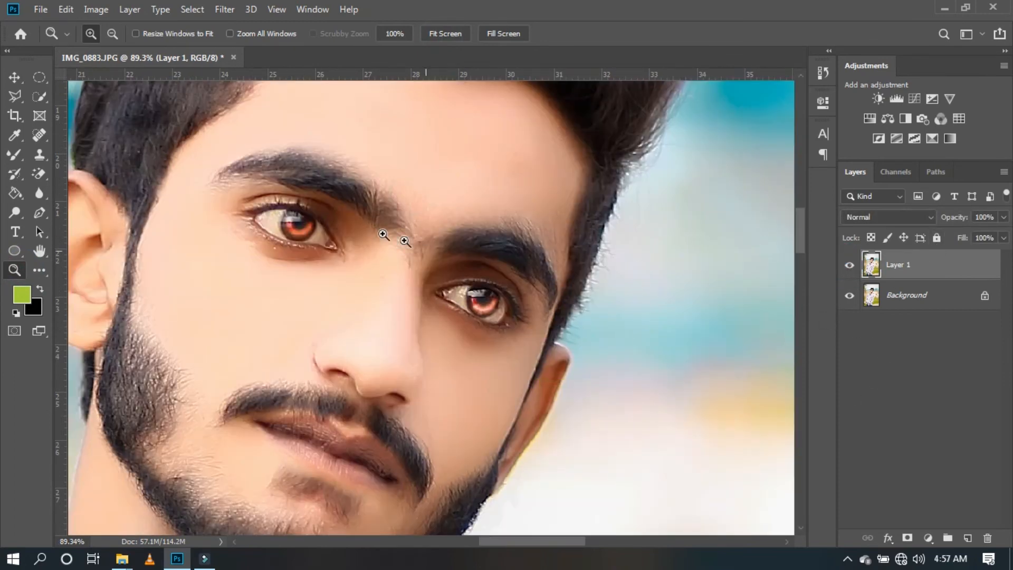
left_click_drag(283, 206, 305, 229)
left_click(15, 213)
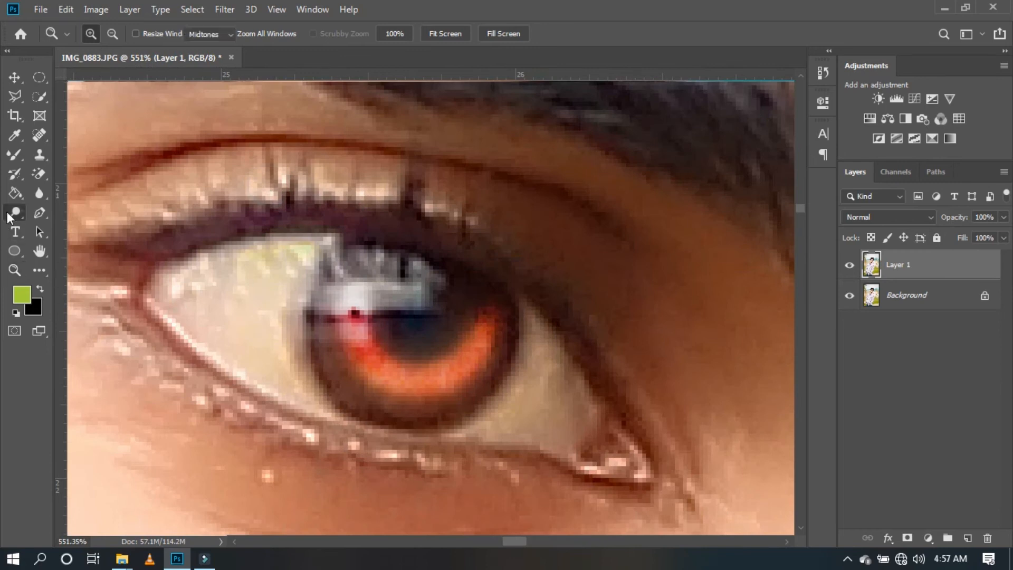
mouse_move(358, 334)
left_mouse_down()
mouse_move(411, 377)
mouse_move(475, 359)
mouse_move(493, 323)
mouse_move(336, 329)
left_mouse_up()
Step: Reduce the opacity of the dodged Layer 1 to 74%
key("ctrl+minus")
key("ctrl+minus")
key("ctrl+minus")
key("ctrl+minus")
key("ctrl+minus")
key("ctrl+minus")
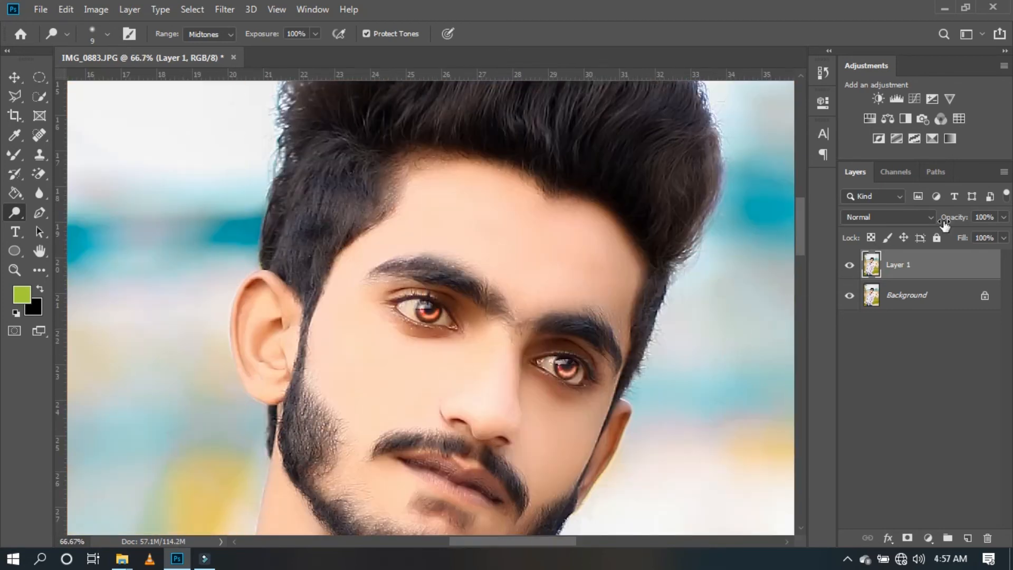
left_click_drag(960, 218, 948, 221)
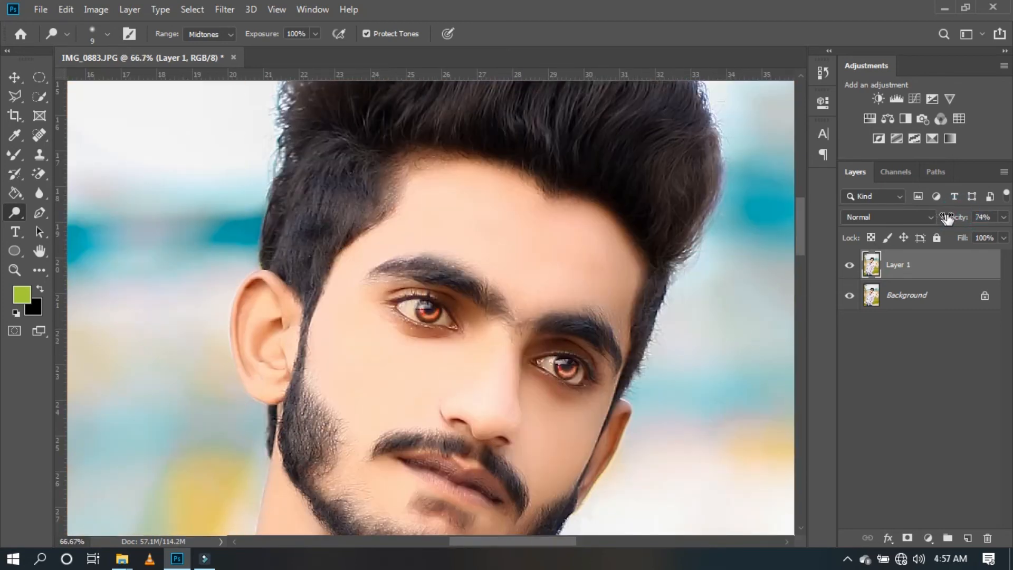
Step: Compare the whole portrait with and without the dodged eye layer, and merge that layer down into the Background
left_click(14, 270)
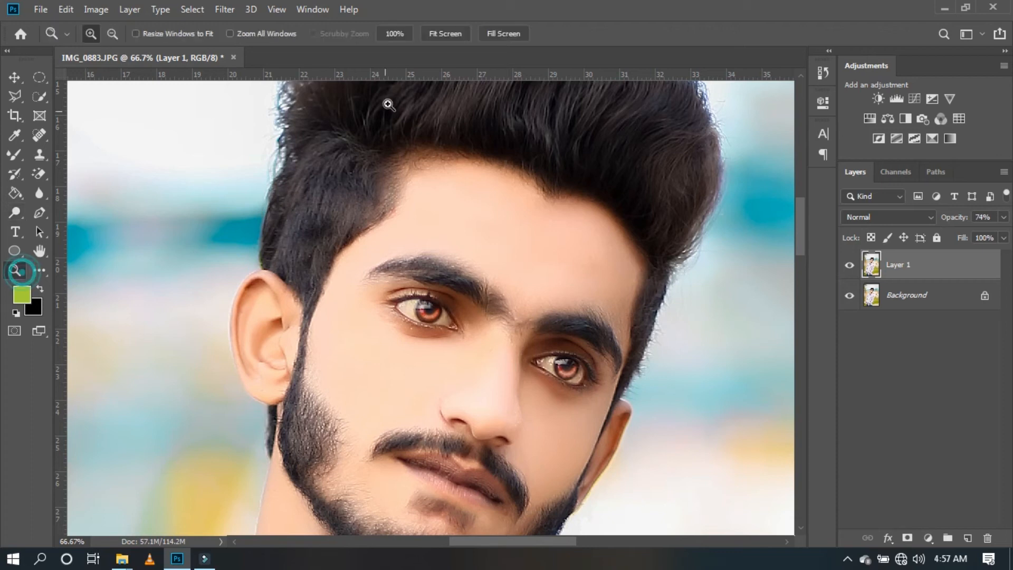
left_click(445, 34)
left_click(844, 268)
left_click(844, 268)
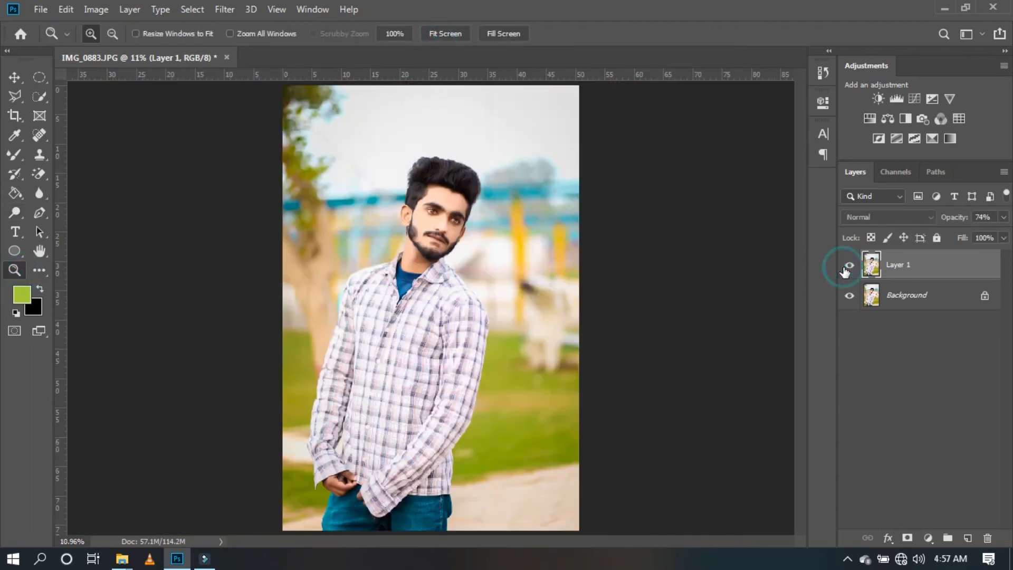
right_click(927, 266)
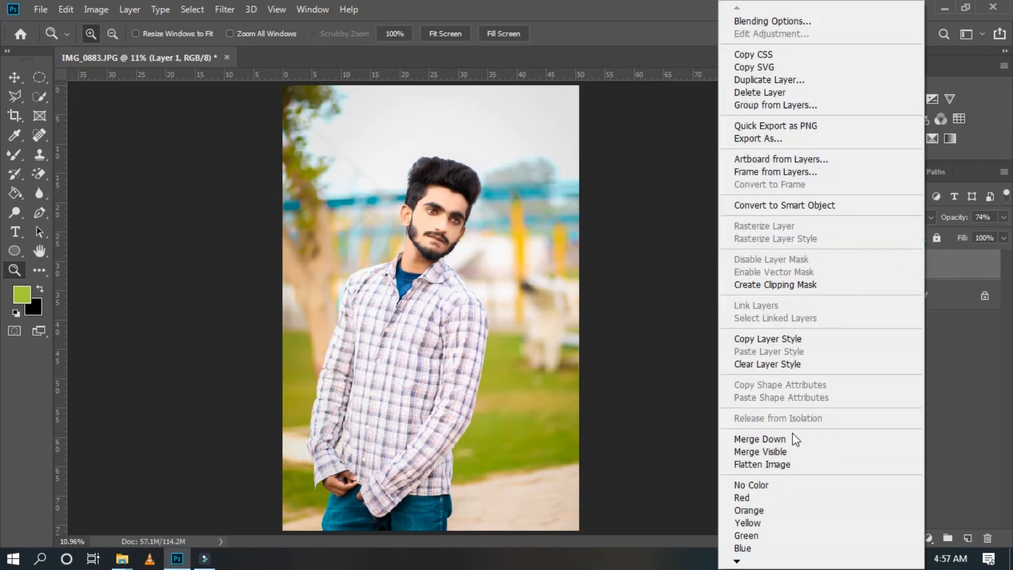
left_click(795, 439)
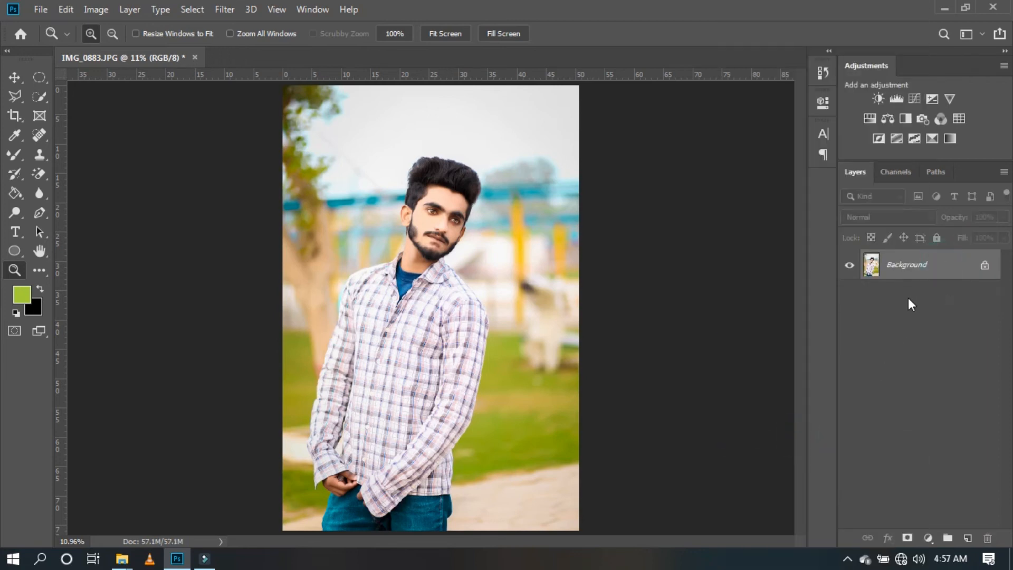
Step: Convert the Background to a regular layer and extend the canvas with the Crop tool past the photo's right edge to about 68 in wide
left_click(985, 270)
left_click_drag(974, 266, 966, 530)
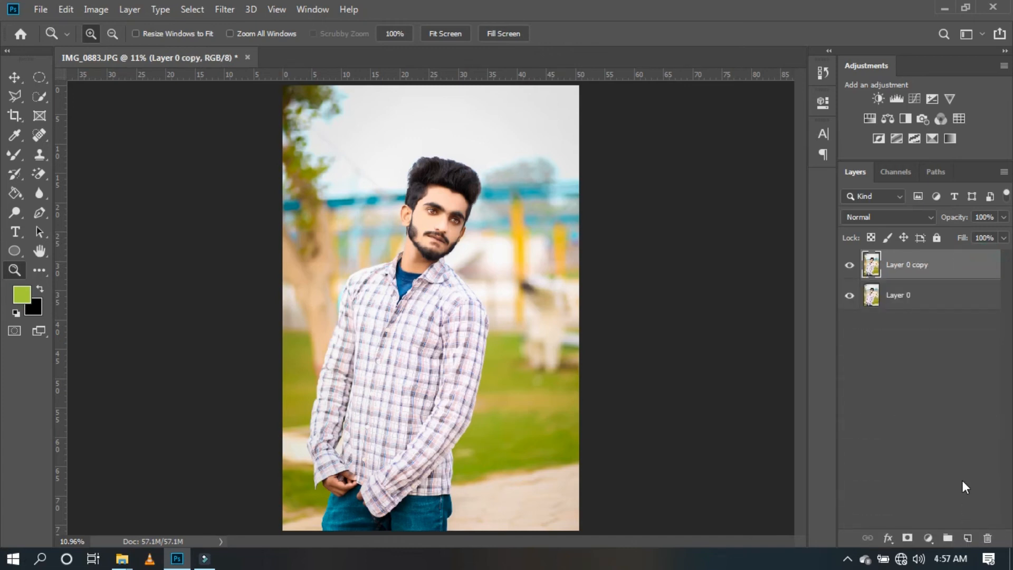
key("ctrl+z")
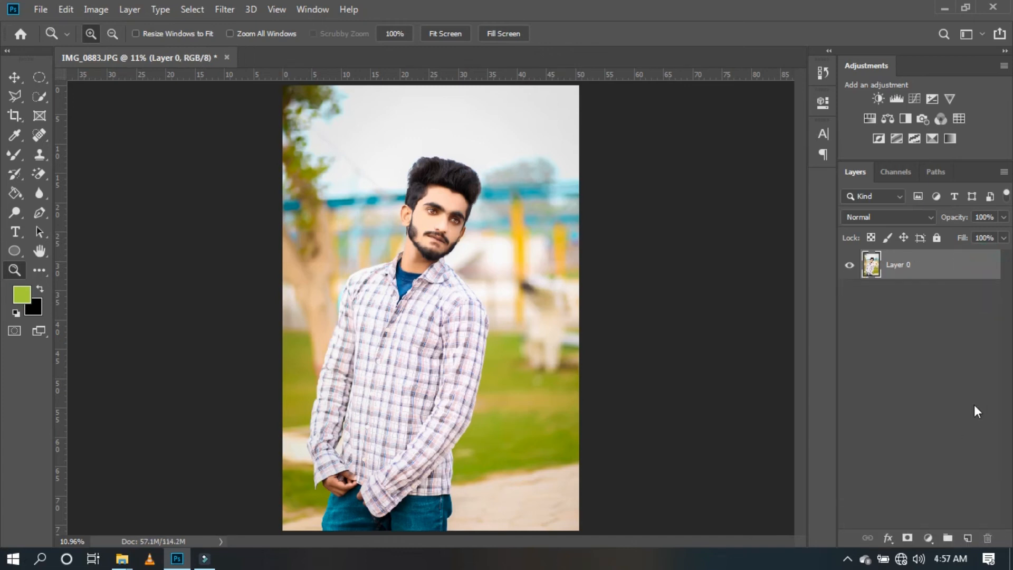
left_click(15, 115)
left_click_drag(579, 310, 632, 310)
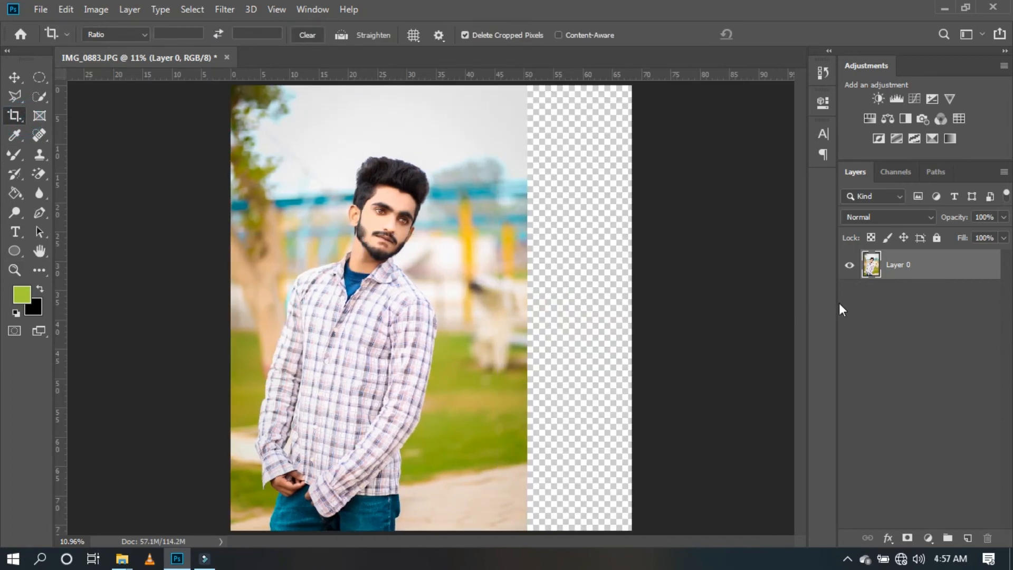
Step: Duplicate Layer 0, enlarge the lower copy to 239.24% and position it so the face fills the empty strip beside the portrait
left_click_drag(963, 273, 968, 538)
left_click(939, 298)
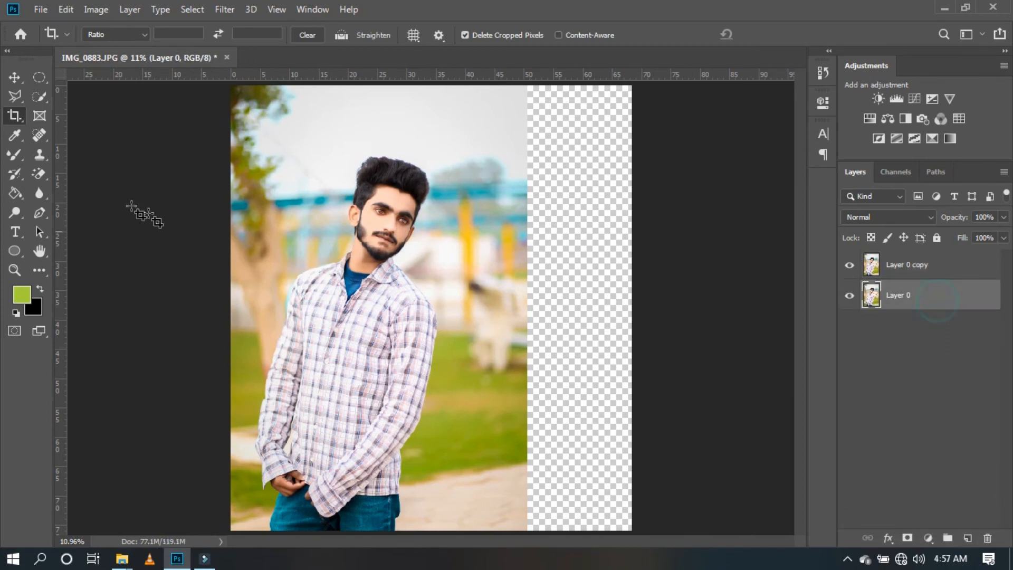
left_click(19, 79)
left_click_drag(409, 277, 596, 282)
key("ctrl+minus")
key("ctrl+minus")
key("ctrl+minus")
left_click_drag(556, 405, 574, 440)
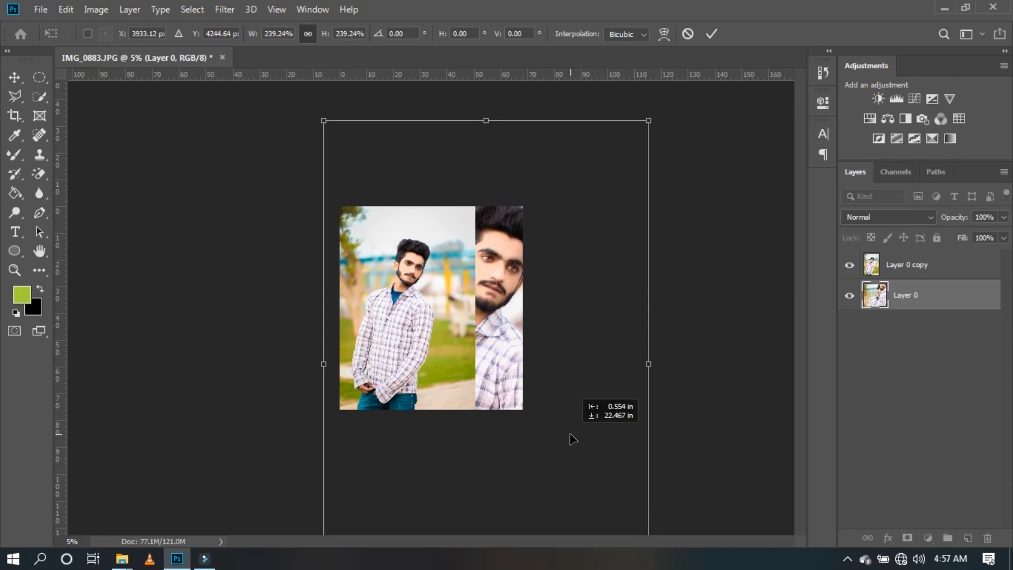
key("Escape")
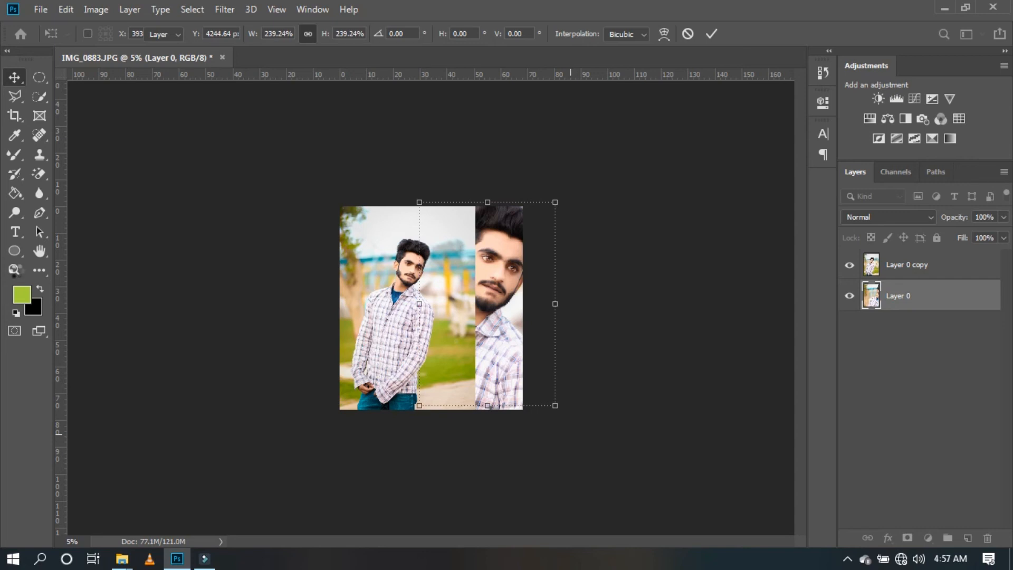
Step: Check both portrait layers by switching their visibility off and on, and flatten the image
left_click(14, 270)
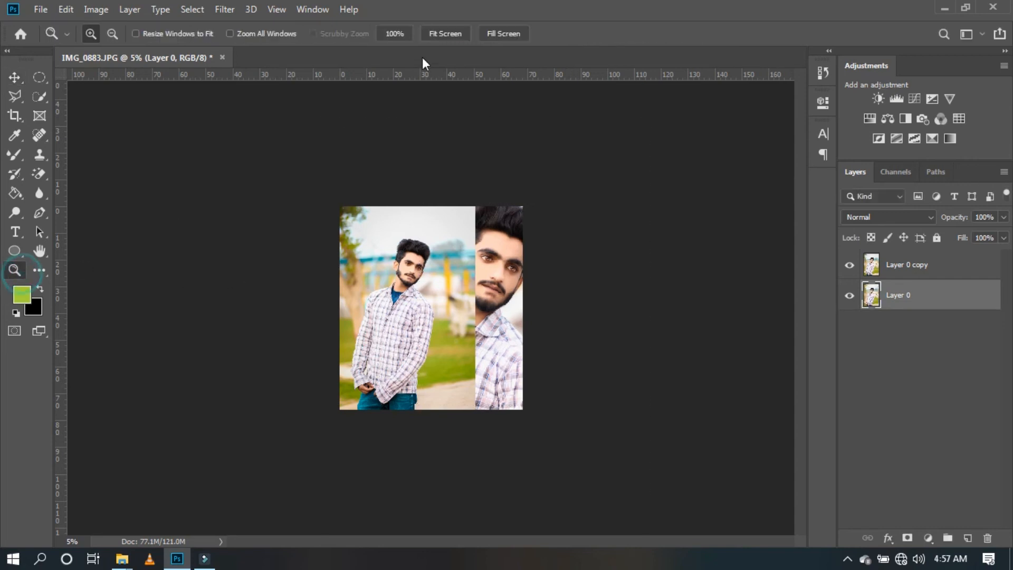
left_click(446, 33)
left_click(851, 295)
left_click(851, 295)
left_click(849, 265)
left_click(849, 264)
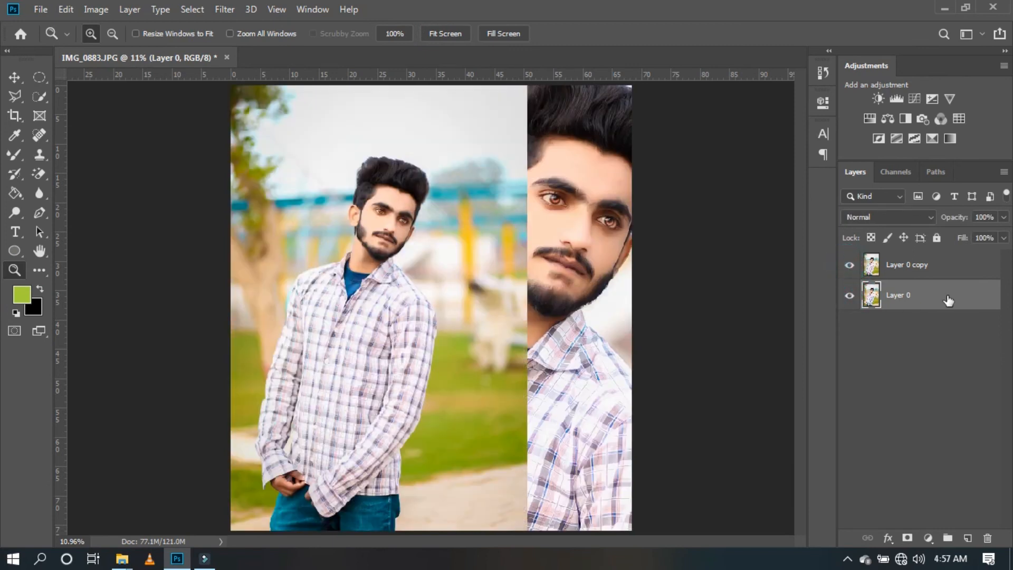
right_click(948, 300)
left_click(802, 463)
Step: Add a Color Lookup adjustment layer and apply the 2Strip.look 3DLUT file
left_click(959, 118)
left_click(731, 145)
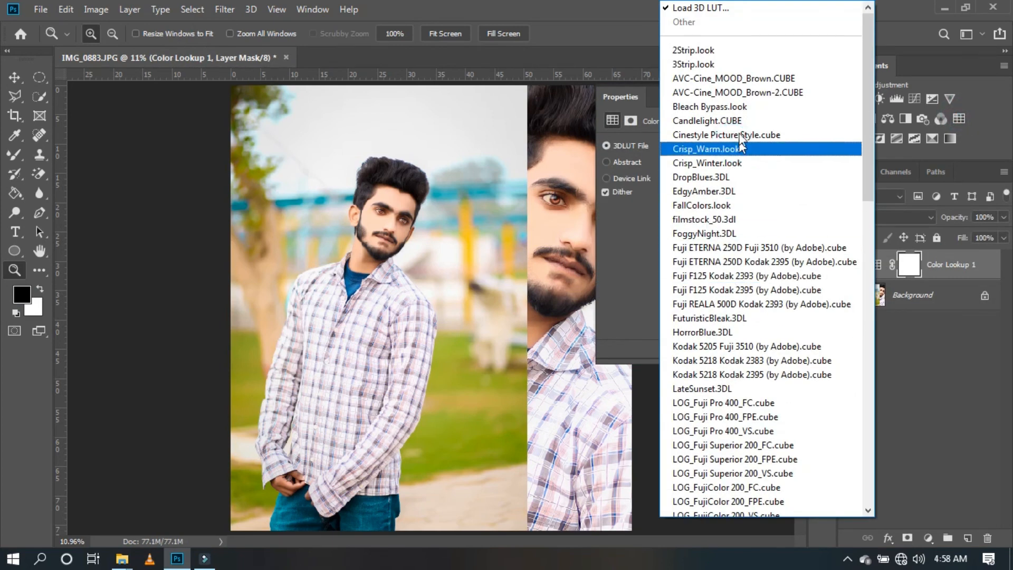
left_click(724, 50)
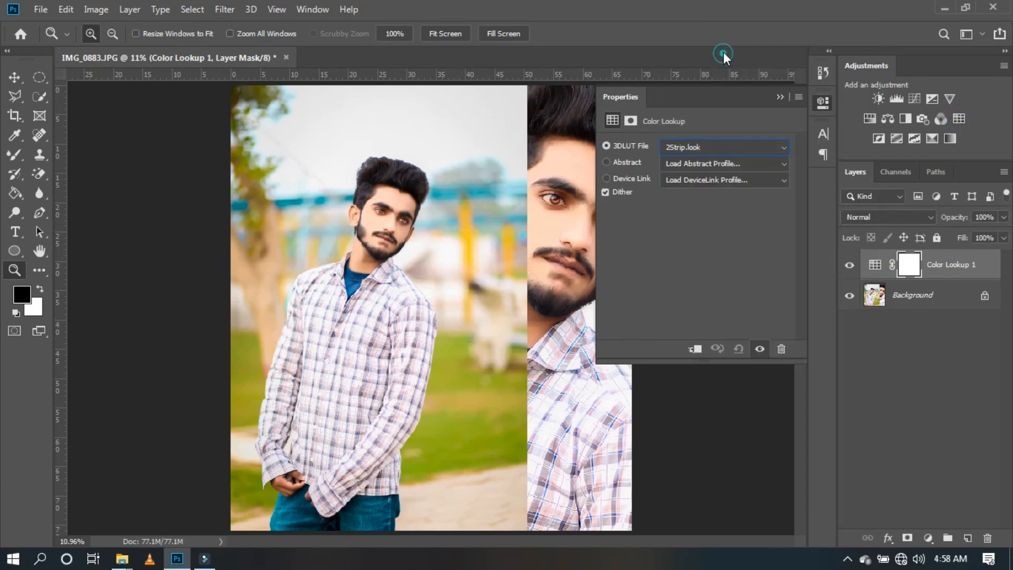
Step: Look through the available 3DLUT files and try filmstock_50.3dl on the Color Lookup layer
left_click(751, 146)
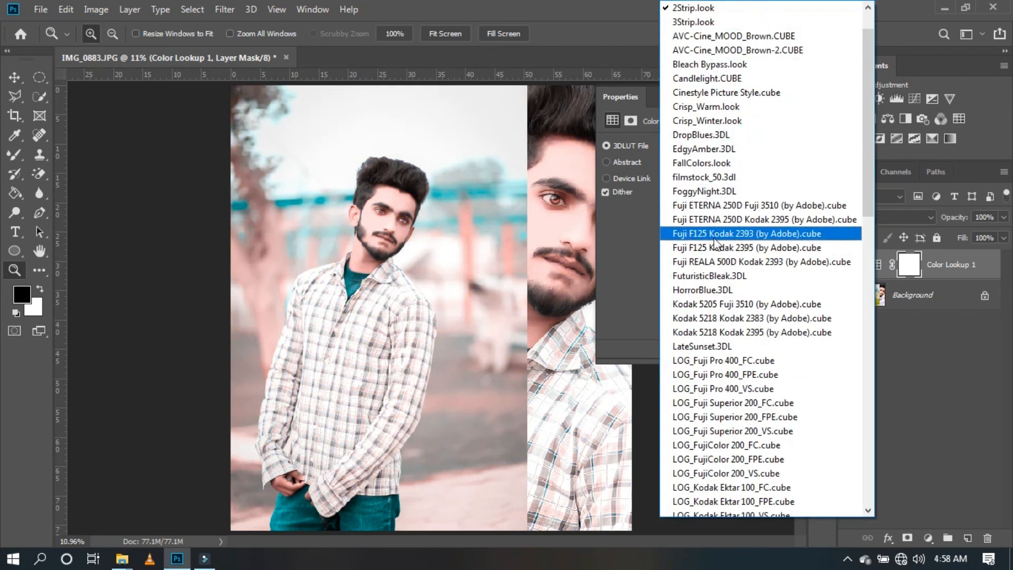
scroll(716, 359, "down", 1)
scroll(716, 358, "down", 8)
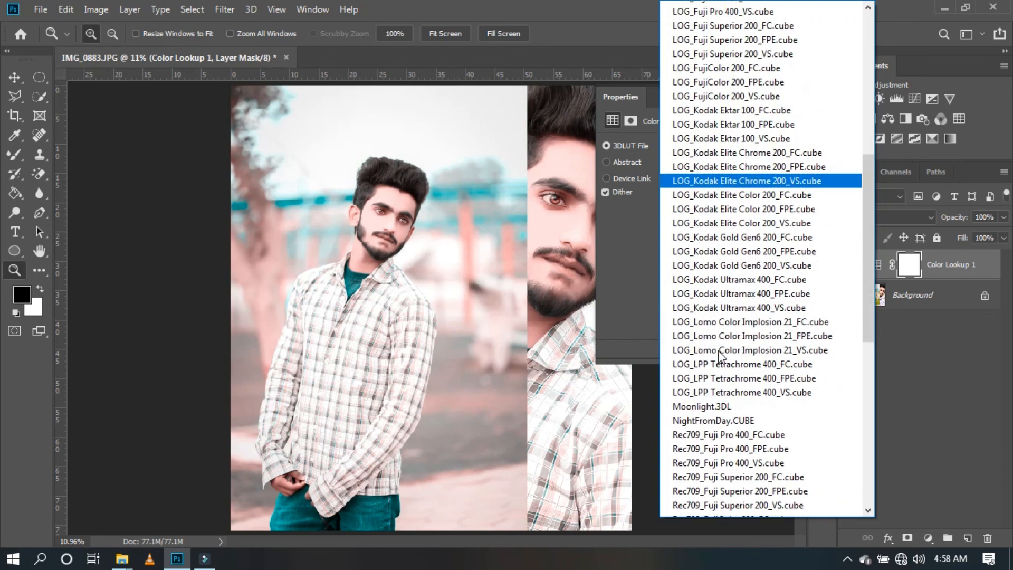
scroll(718, 350, "up", 10)
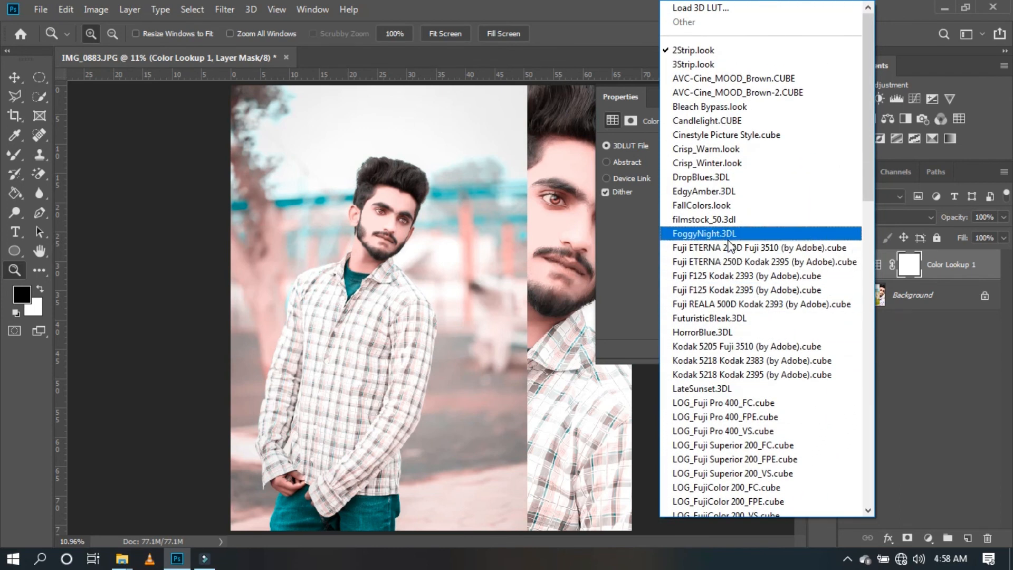
left_click(720, 220)
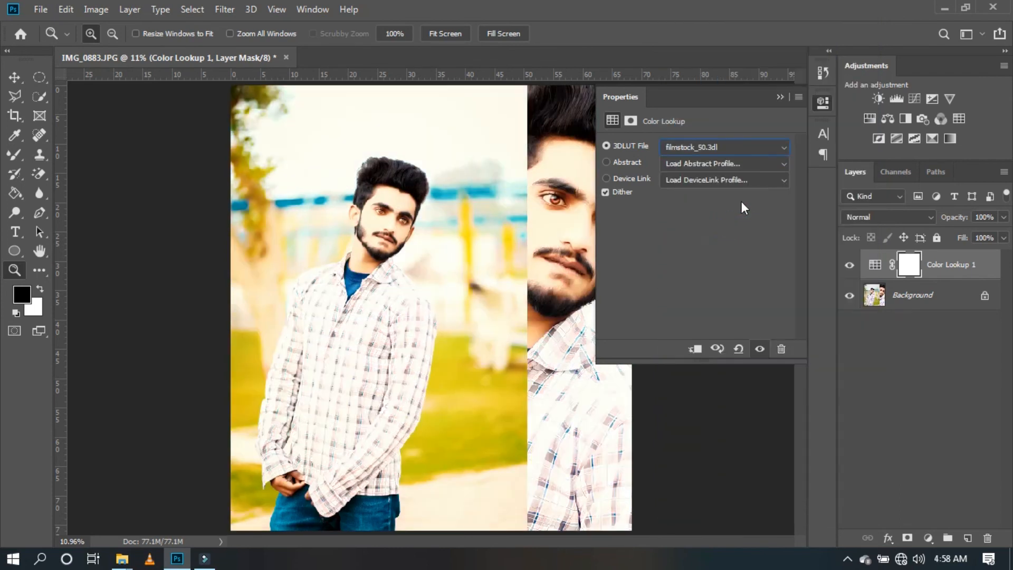
Step: Try the FallColors.look 3DLUT and settle on DropBlues.3DL for the Color Lookup layer
key("Up")
key("Up")
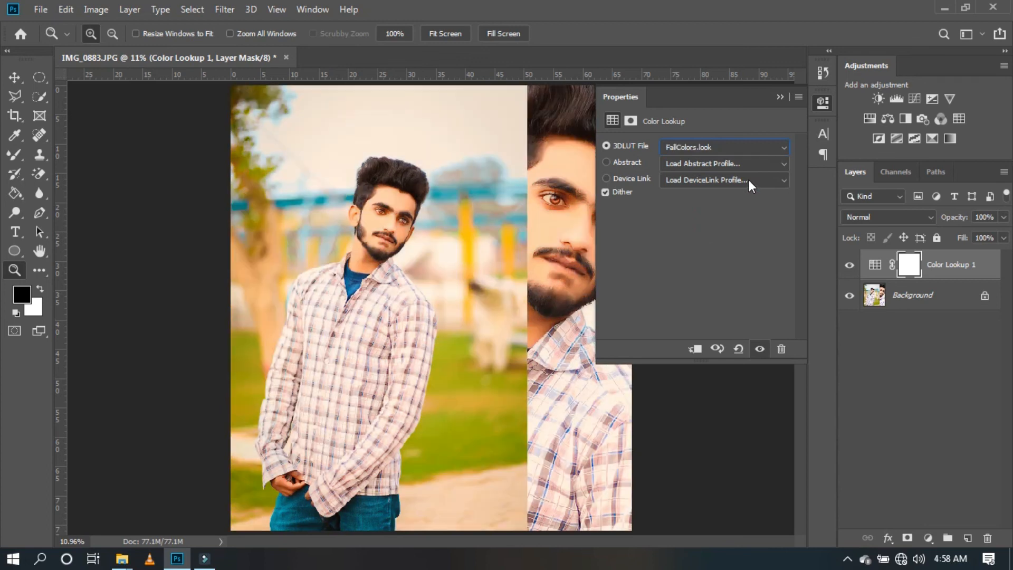
key("Up")
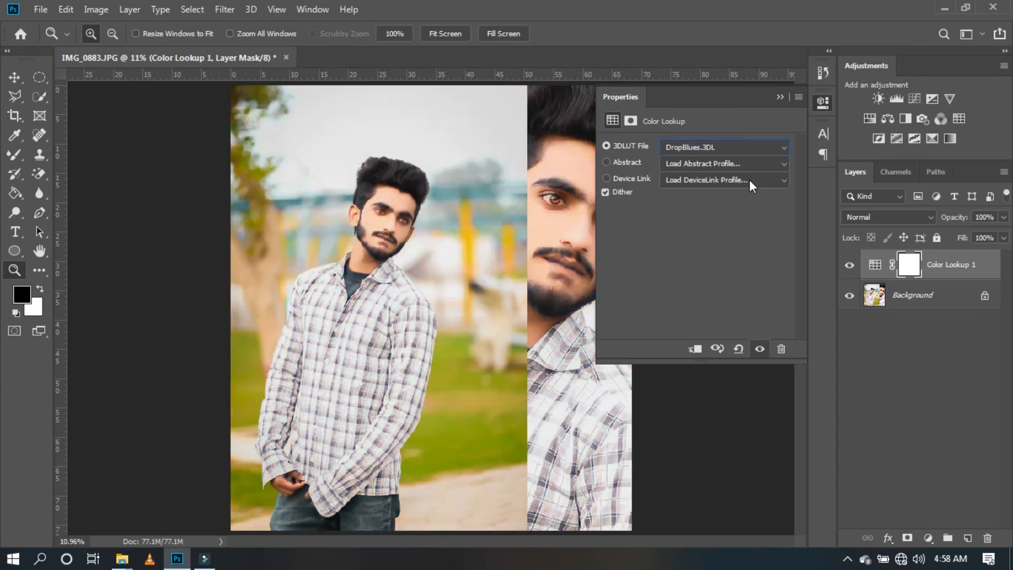
left_click(779, 98)
Step: Compare the image with and without the Color Lookup grading, and merge that adjustment layer down into the Background
double_click(850, 265)
left_click(850, 266)
right_click(942, 266)
left_click(776, 436)
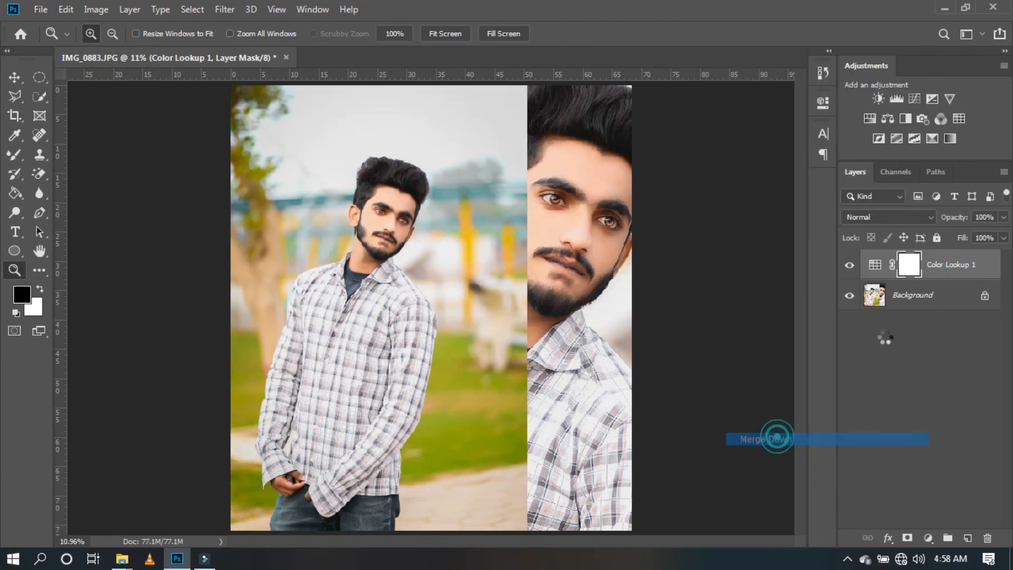
Step: Duplicate the merged Background layer
double_click(952, 269)
left_click(627, 185)
left_click_drag(913, 264, 966, 536)
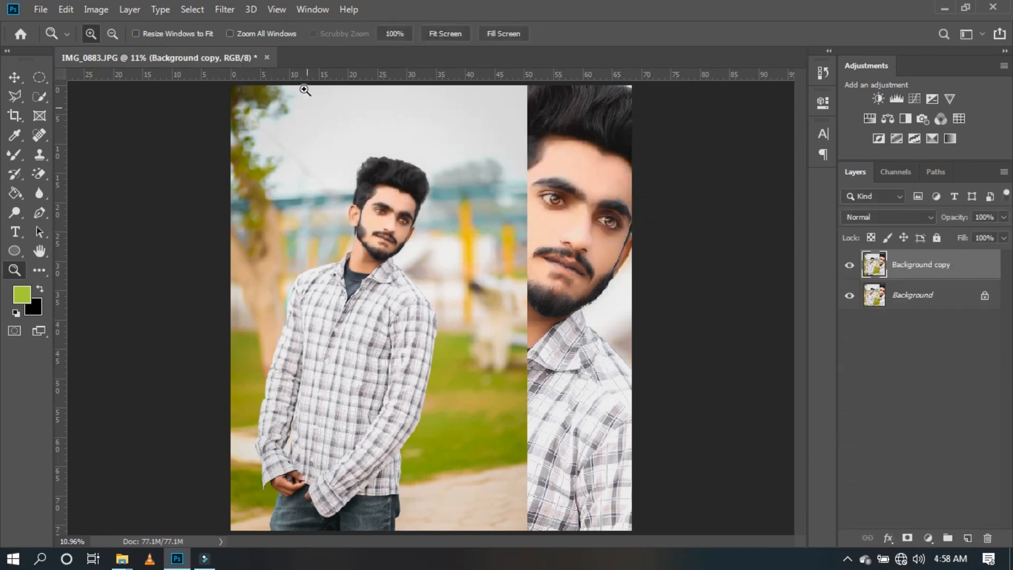
Step: Start the Camera Raw filter on Background copy and set Whites to -2, Highlights to -27, Blacks to -18 and Contrast to +27
left_click(227, 13)
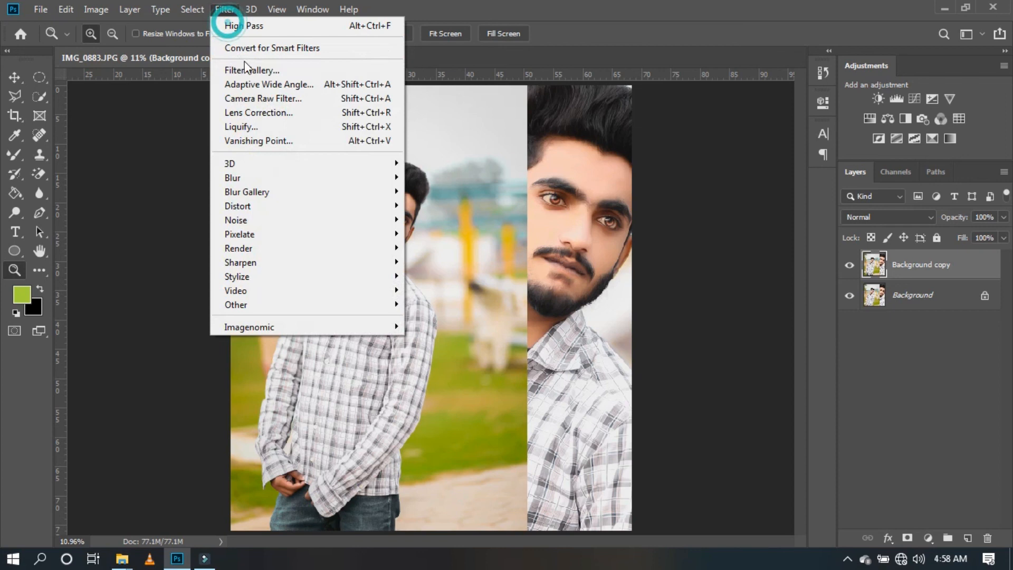
left_click(249, 97)
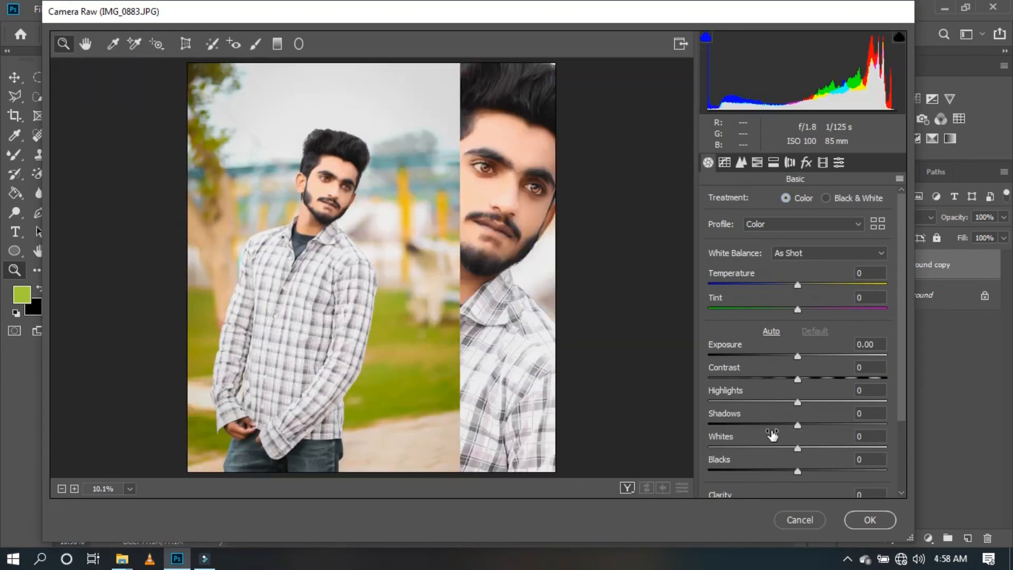
left_click(758, 447)
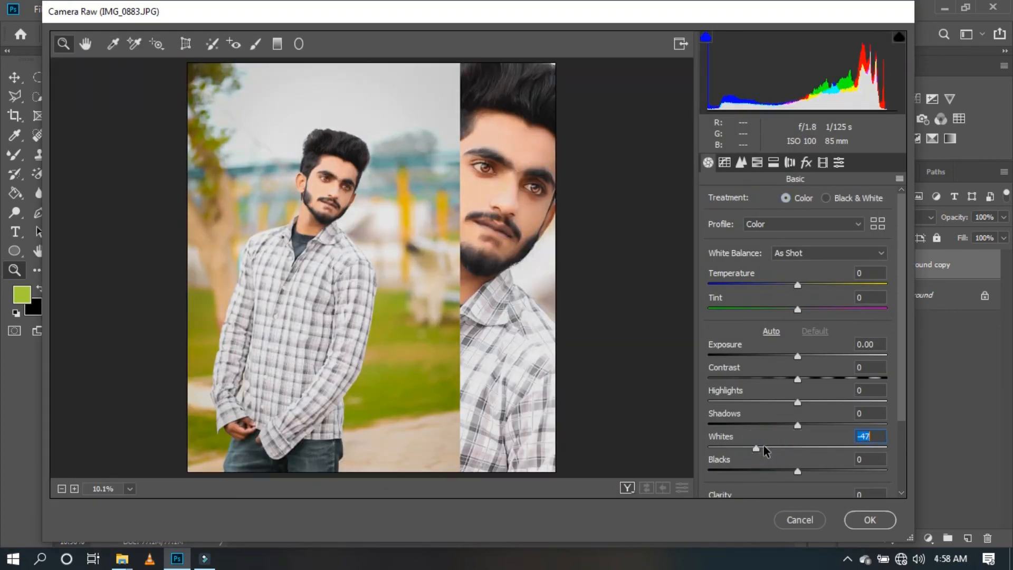
left_click_drag(765, 449, 795, 450)
left_click_drag(797, 402, 775, 402)
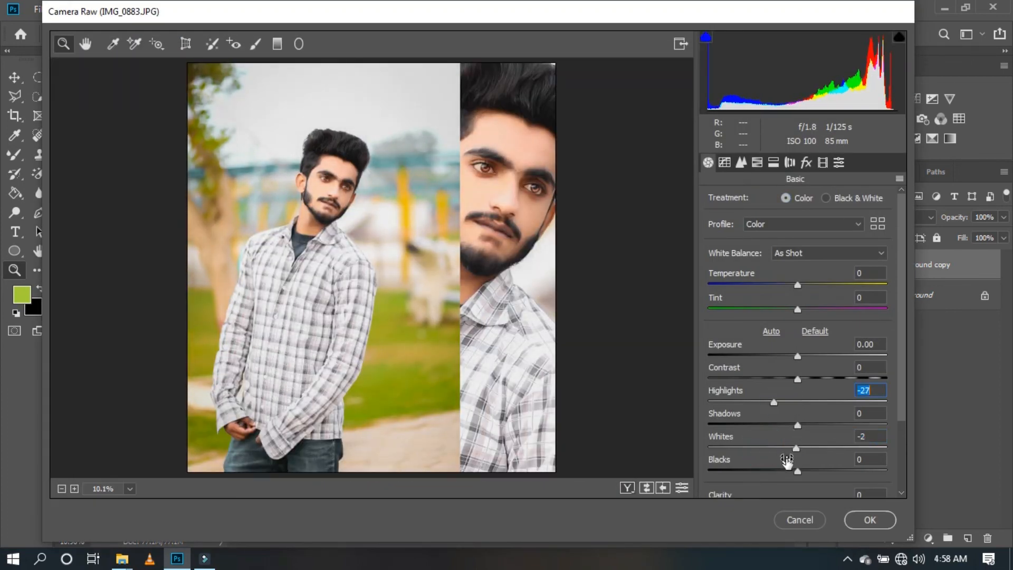
left_click_drag(786, 461, 780, 466)
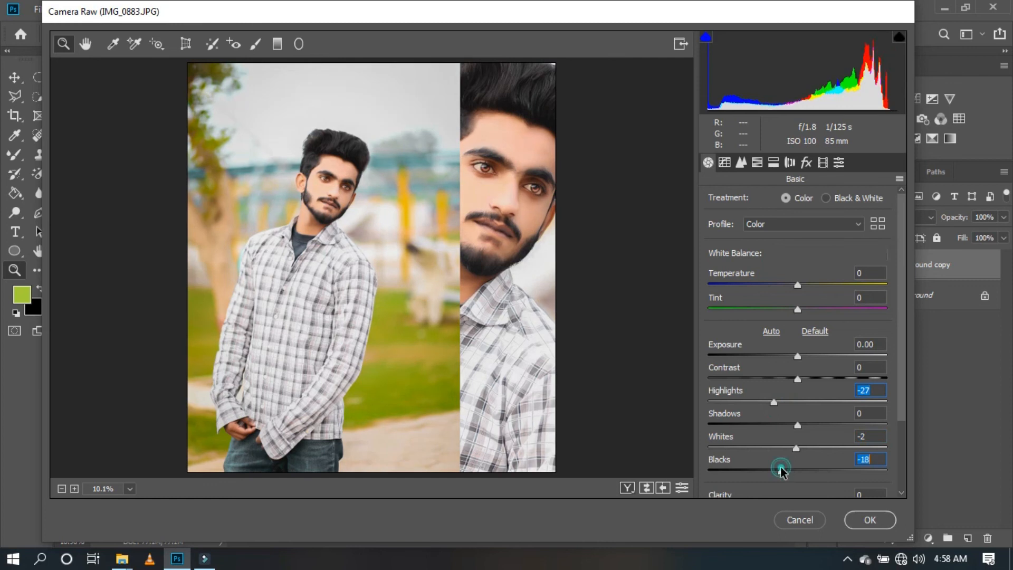
left_click(798, 356)
left_click_drag(797, 379, 821, 379)
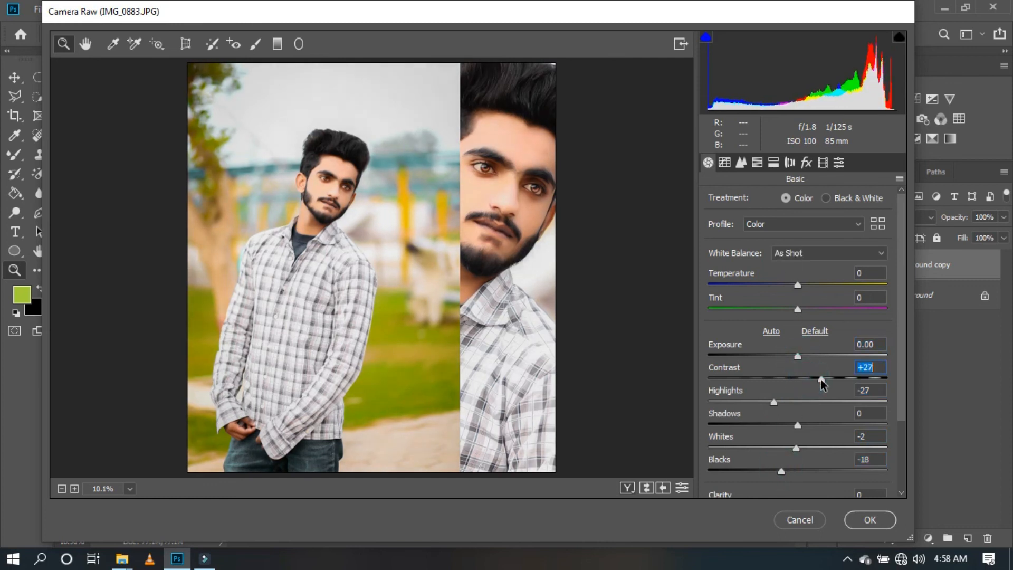
Step: Set the Oranges luminance to +32 in the HSL adjustments and apply the Camera Raw filter
scroll(823, 385, "down", 3)
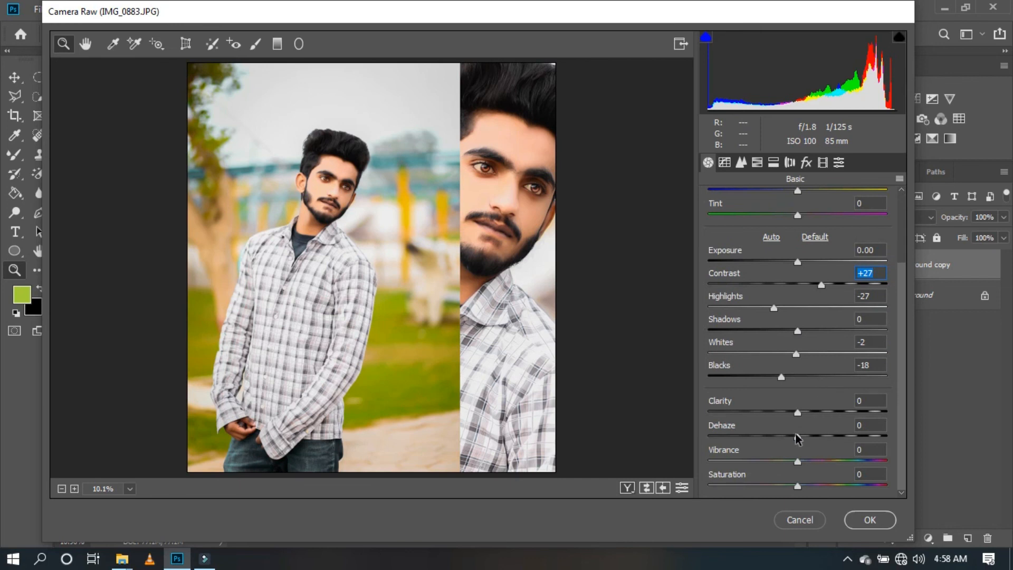
left_click(758, 162)
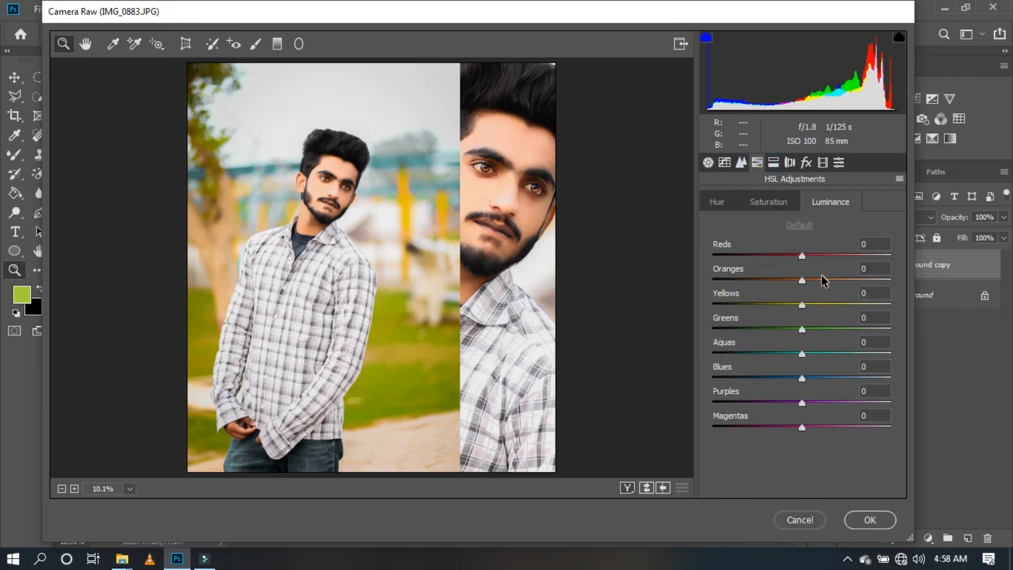
left_click(825, 278)
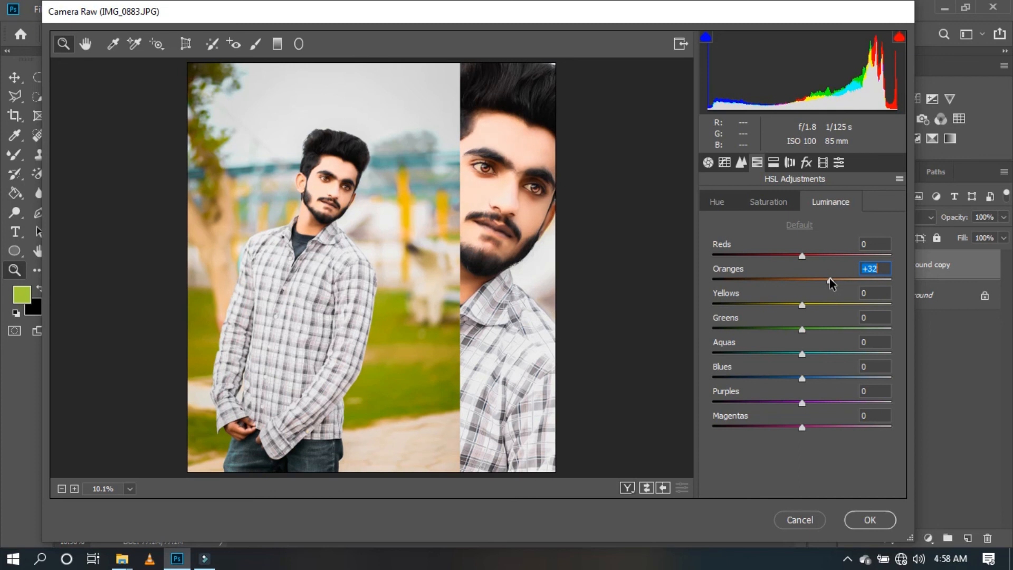
left_click(860, 519)
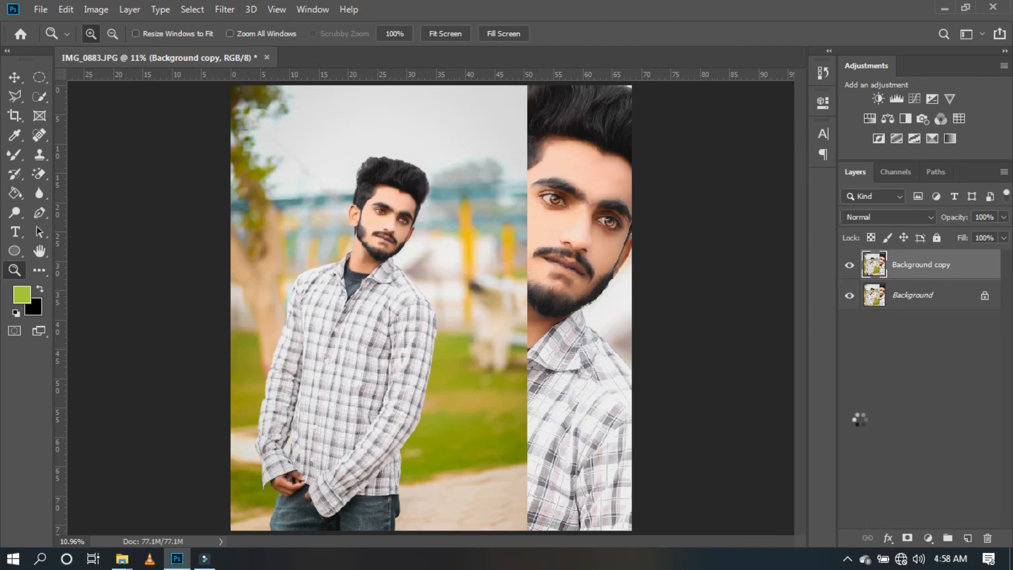
Step: Merge the Background copy layer down into the Background
right_click(902, 267)
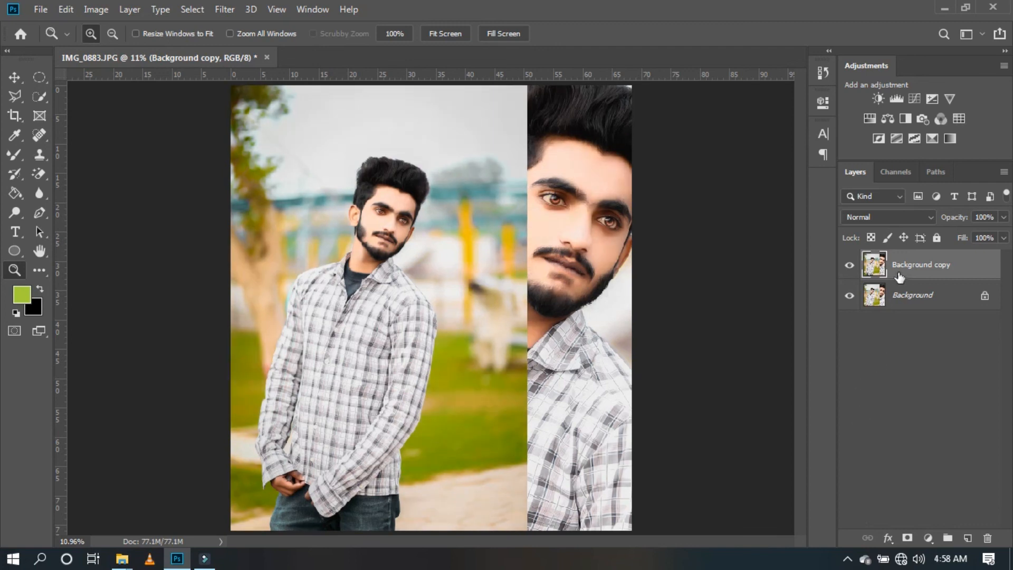
left_click(802, 438)
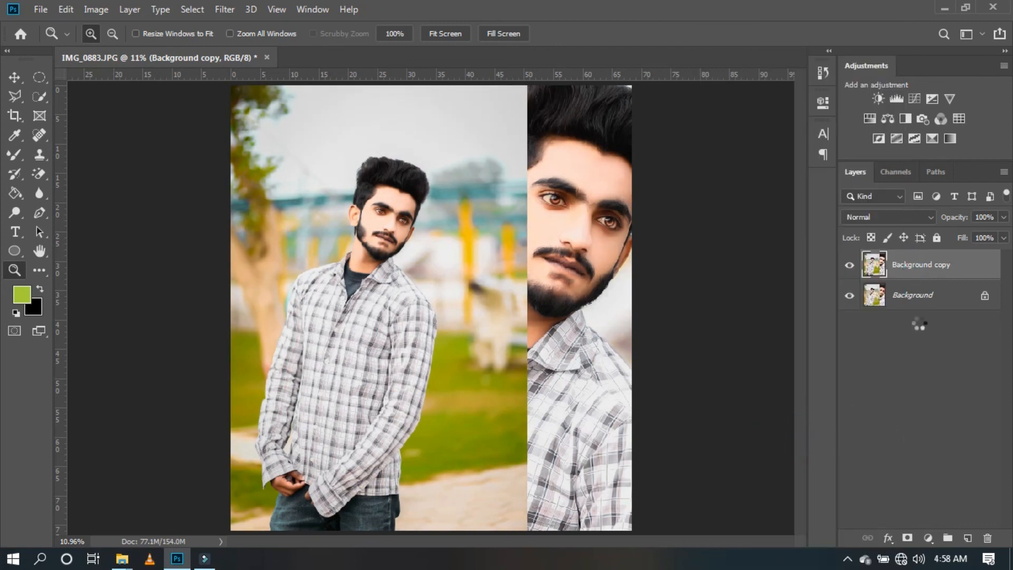